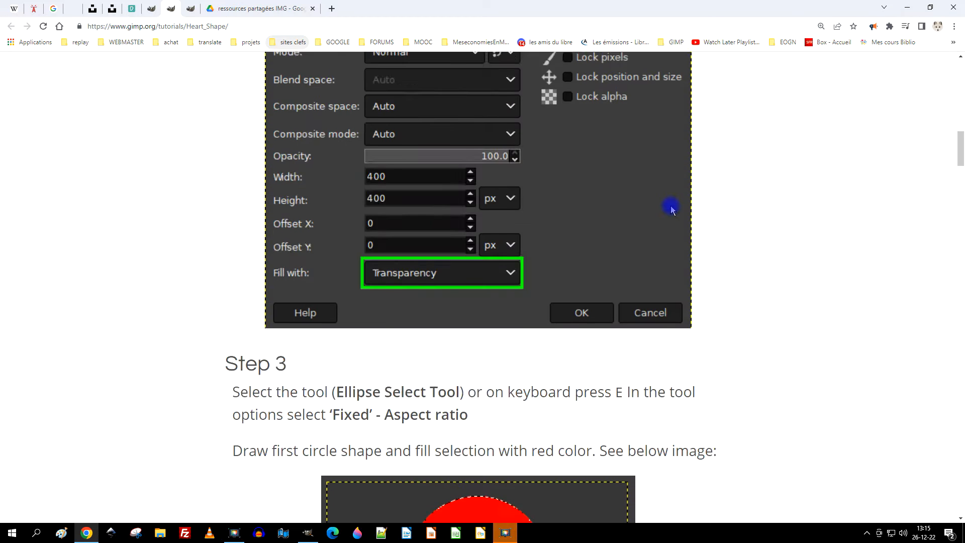
Look through the Heart Shape tutorial page from its introduction to the final step
scroll(673, 211, up, 15)
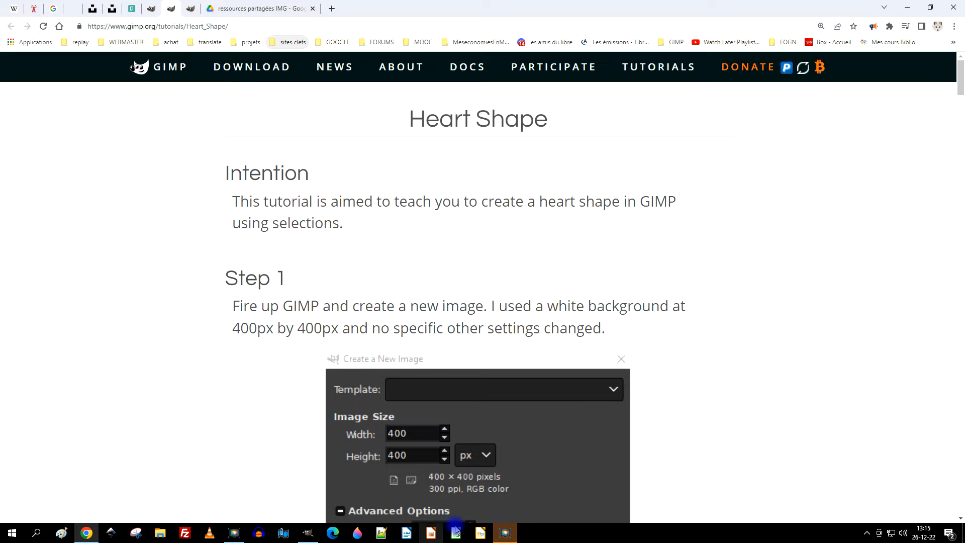
scroll(350, 519, down, 20)
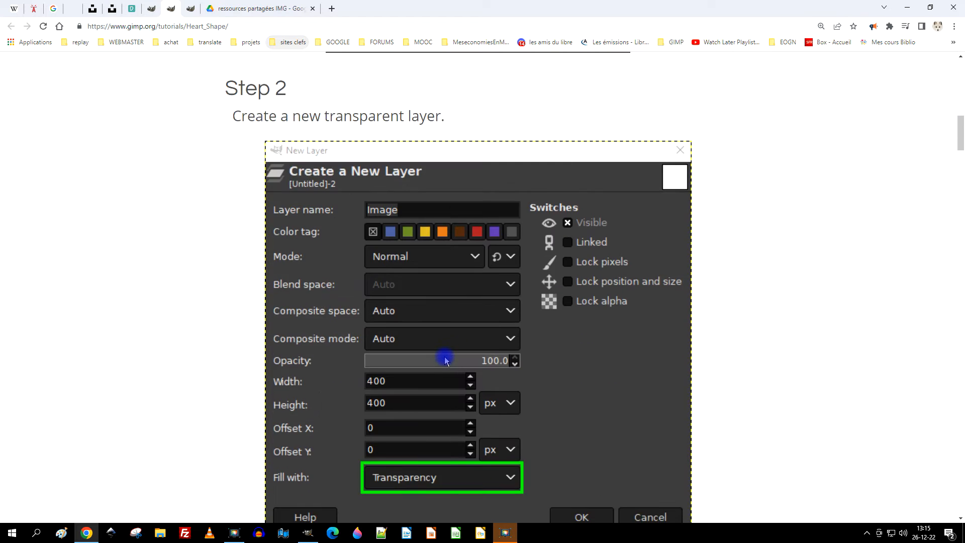
scroll(445, 364, down, 20)
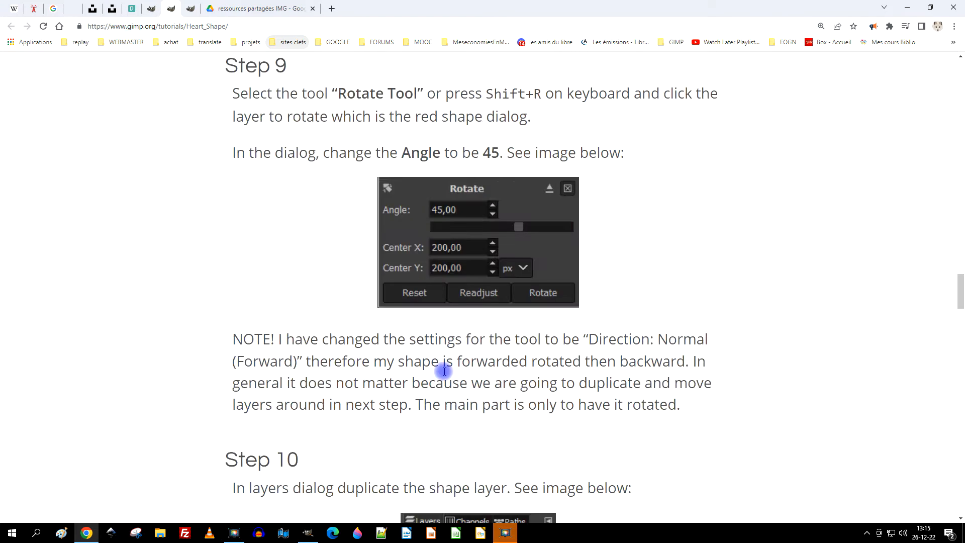
scroll(445, 364, down, 20)
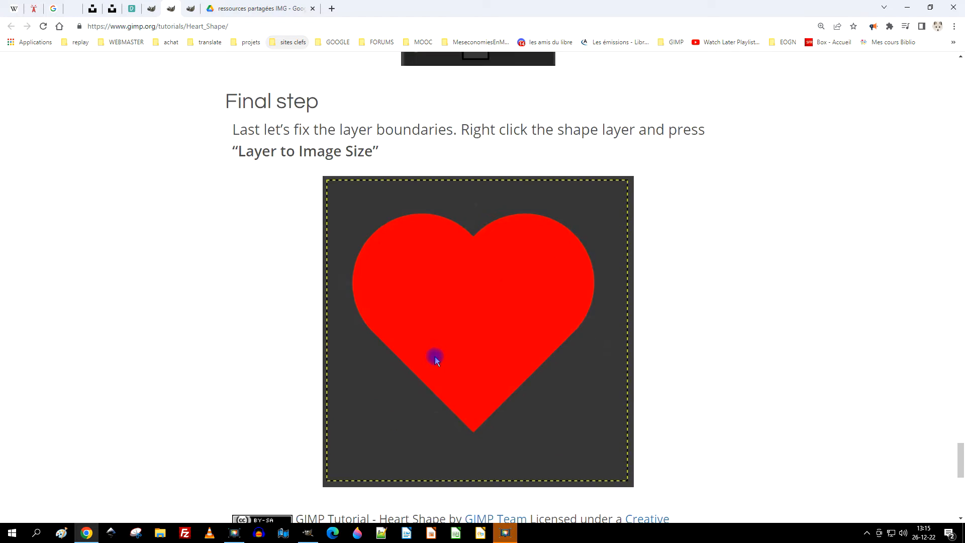
scroll(345, 367, up, 15)
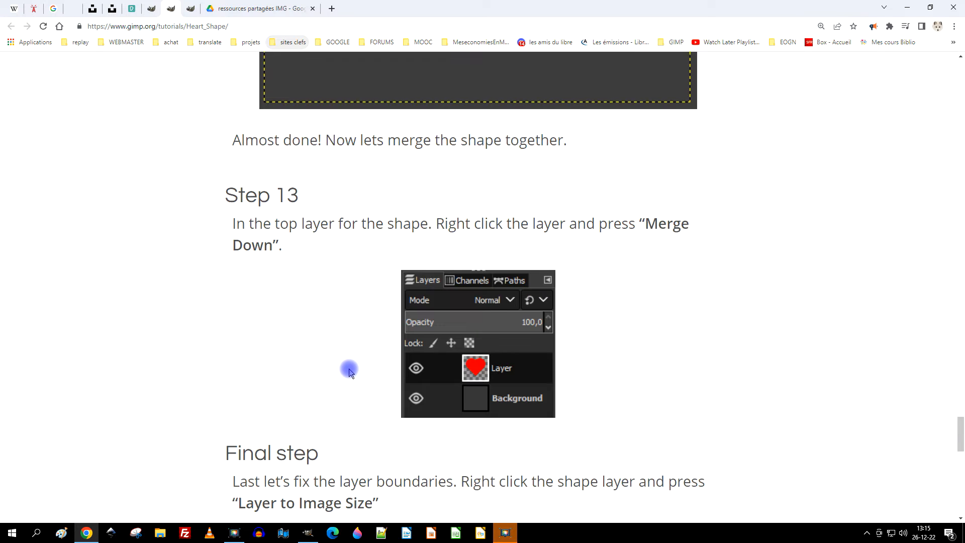
Switch to GIMP and create a new 1500 × 1500 px image at 300 ppi, filled with white (Blanc)
click(307, 534)
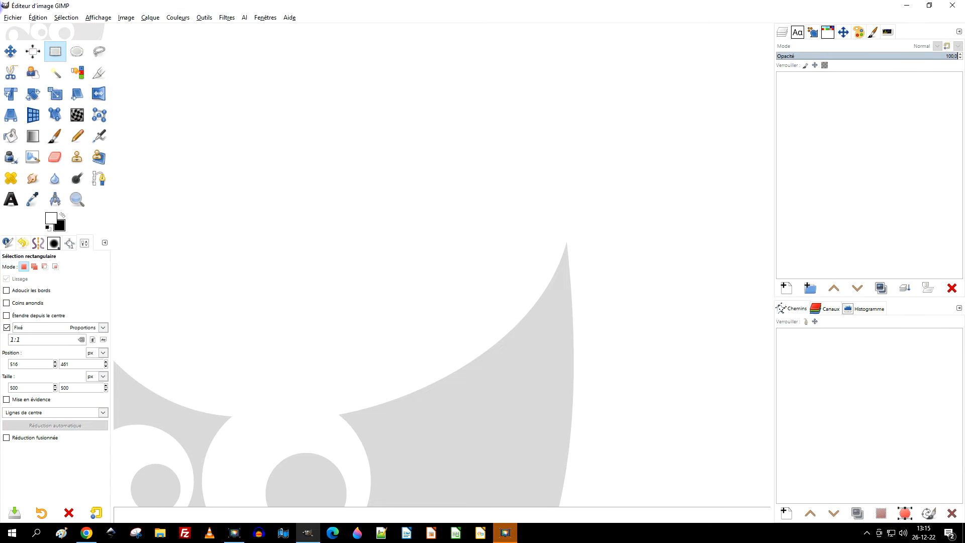
click(22, 18)
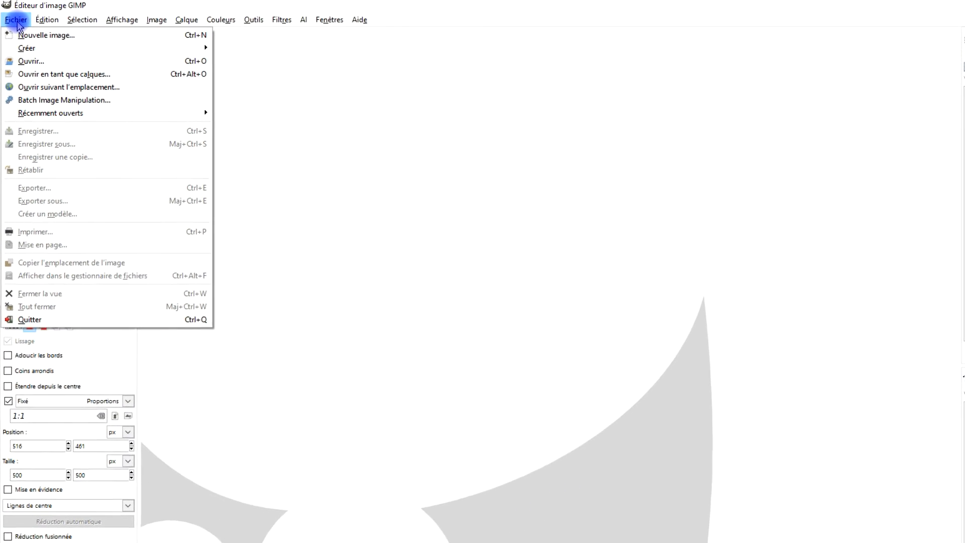
click(63, 39)
double_click(624, 216)
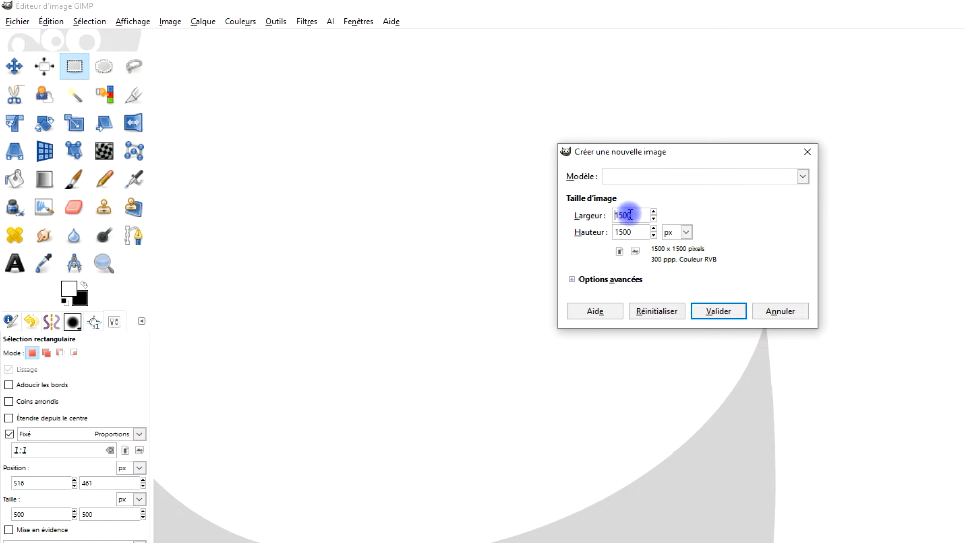
double_click(623, 231)
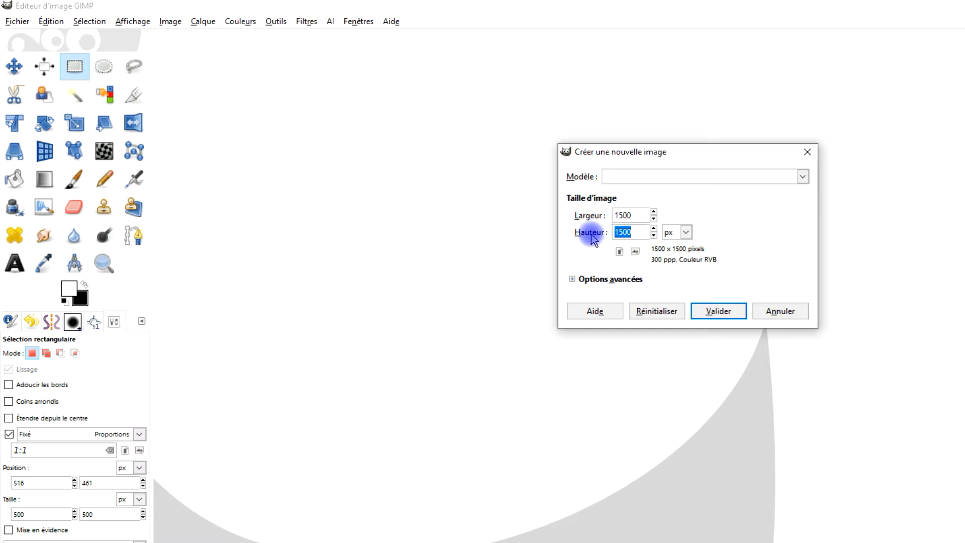
click(573, 279)
click(687, 430)
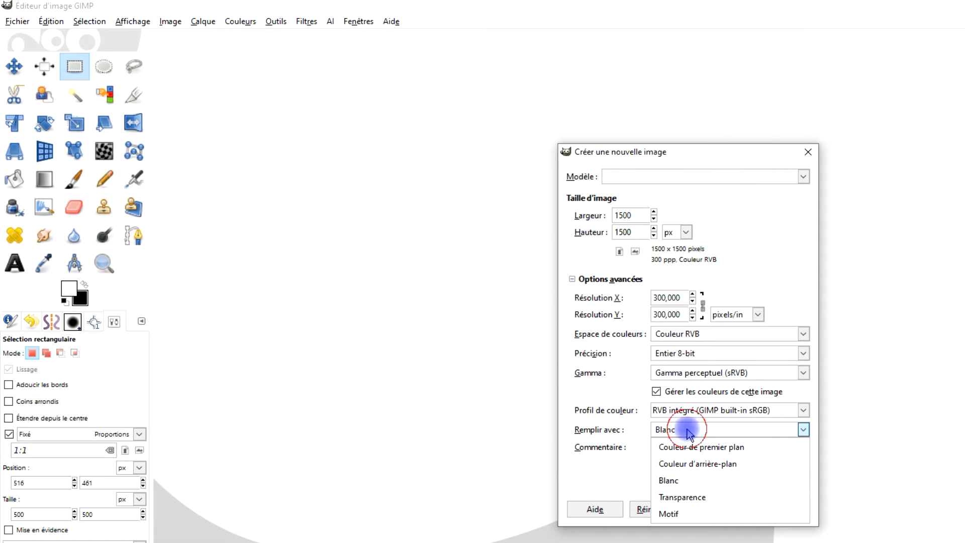
click(684, 483)
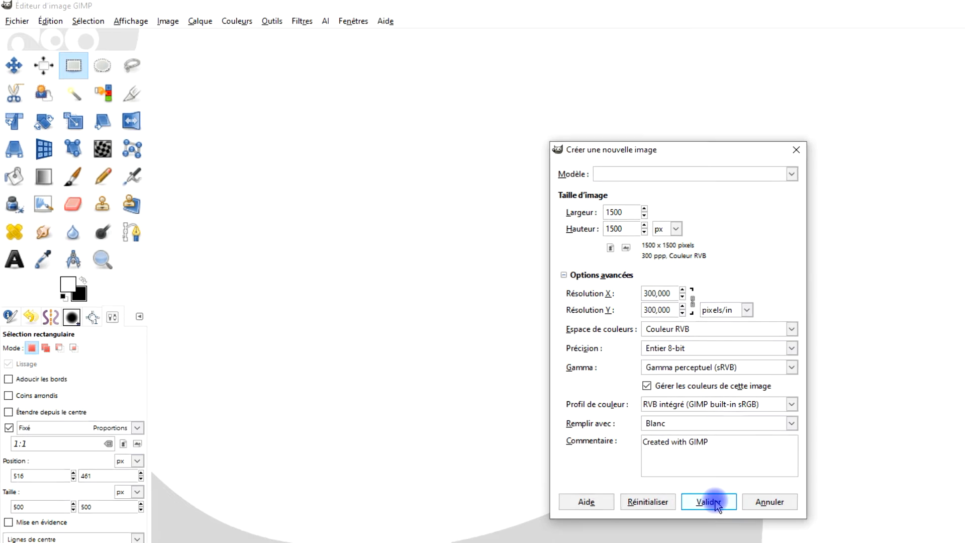
click(718, 509)
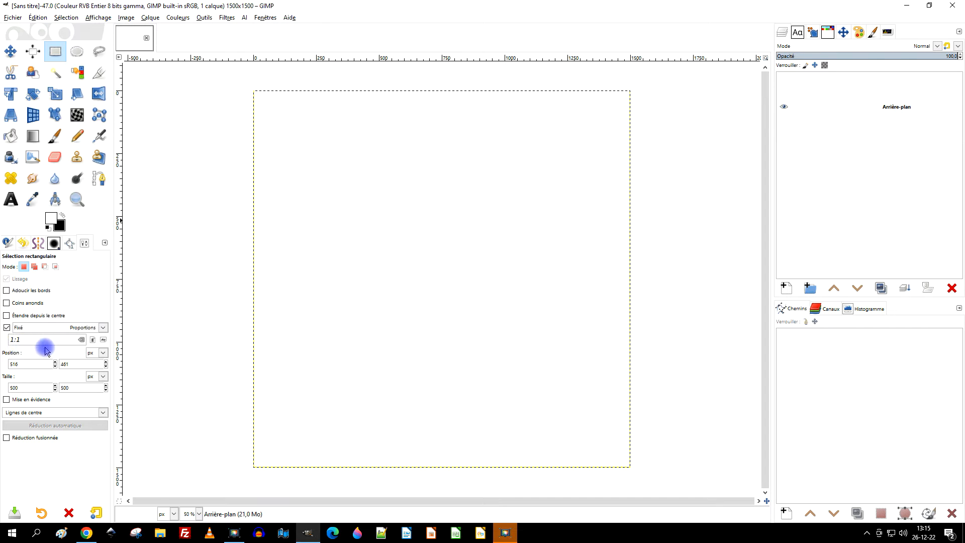
Draw a square rectangle selection, set its size to 500 × 500 px and place it near the middle of the canvas
drag(362, 141, 490, 304)
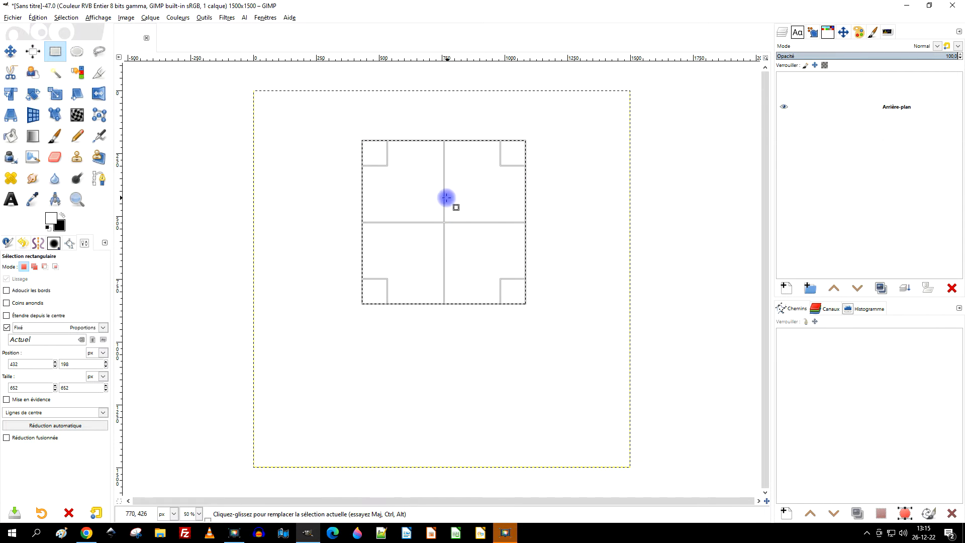
double_click(20, 388)
text(500)
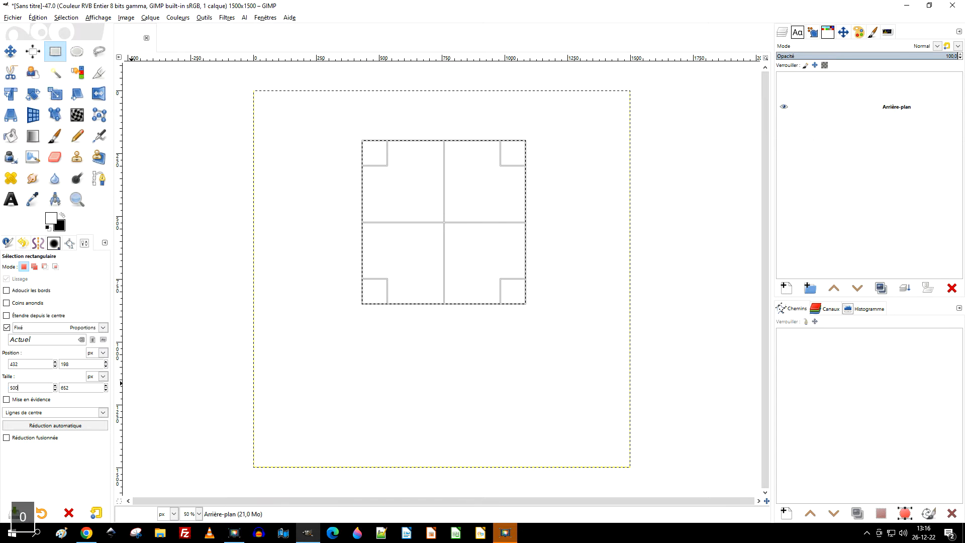
key(Tab)
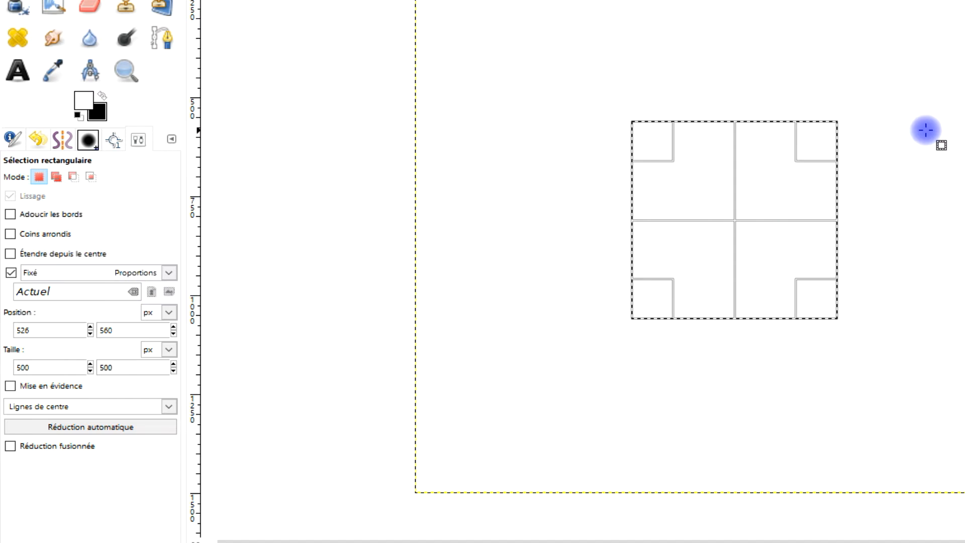
click(755, 221)
drag(757, 211, 751, 189)
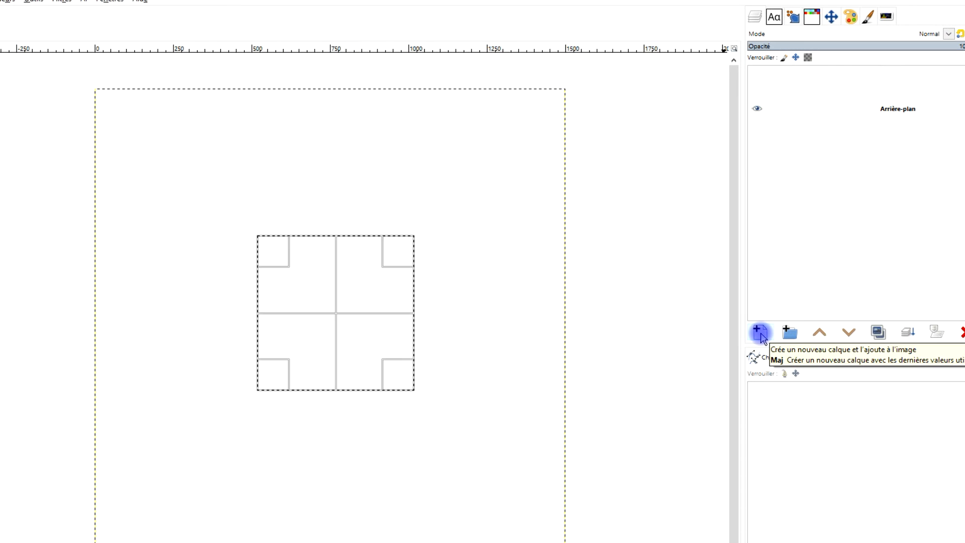
Add a new 1500 × 1500 px layer named forme, filled with transparency
click(761, 333)
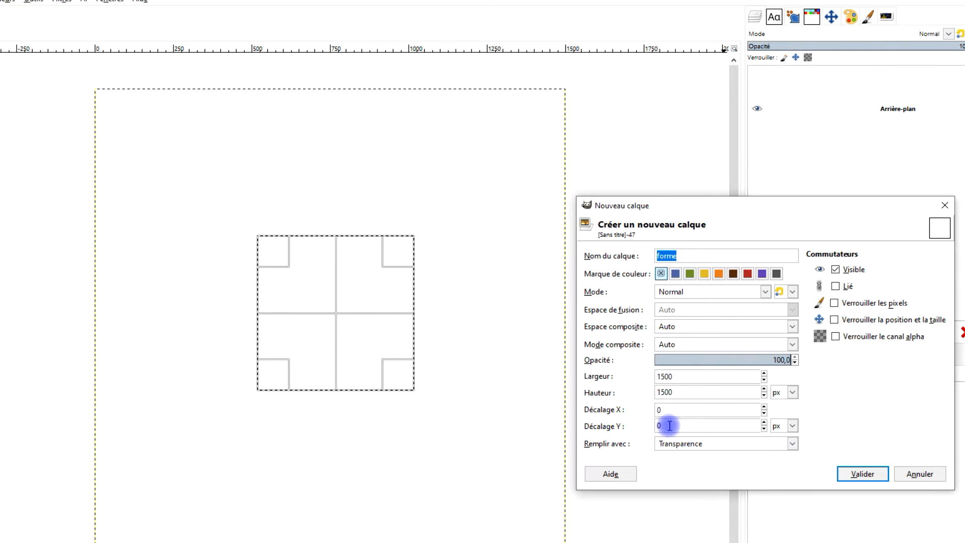
click(663, 453)
click(670, 507)
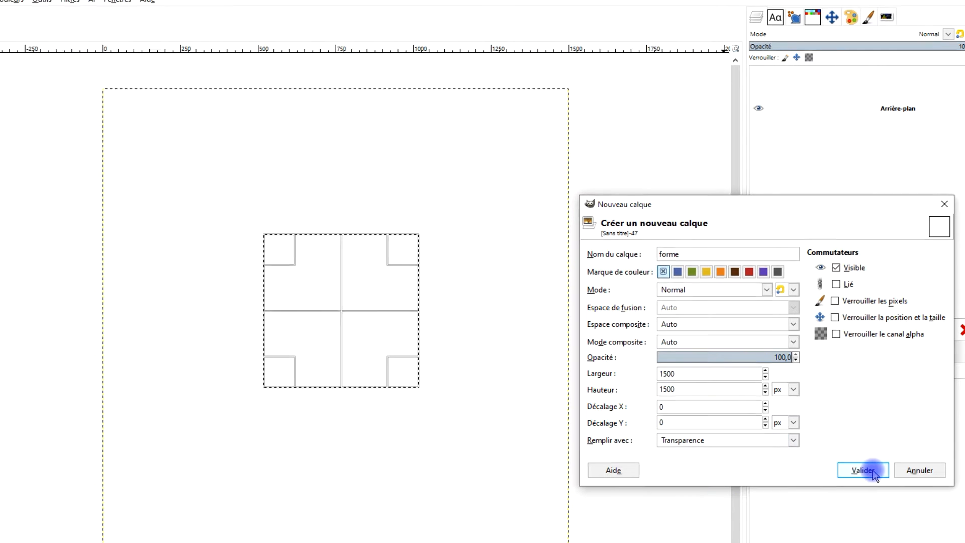
click(873, 473)
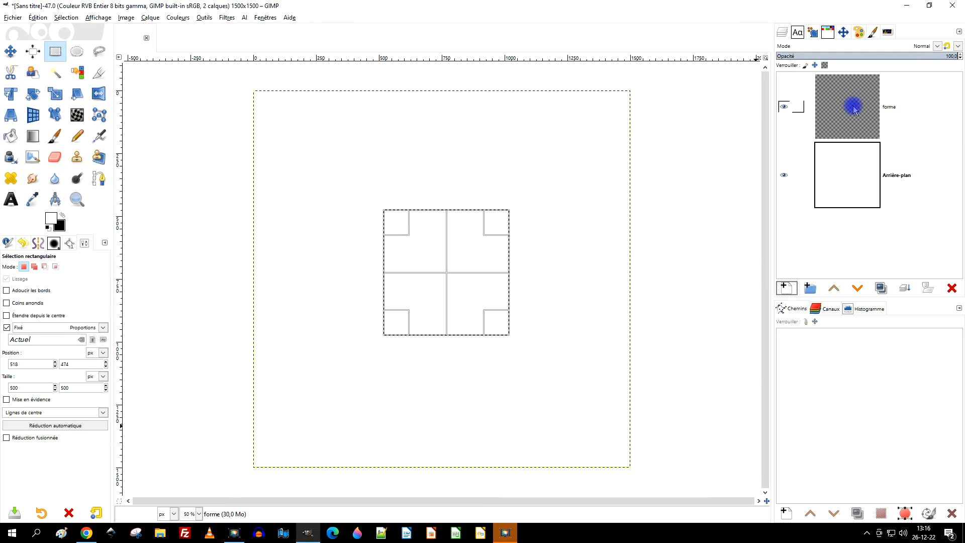
Choose red ff0000 in the foreground colour editor, fill the square selection with it, and cancel the editor
click(51, 220)
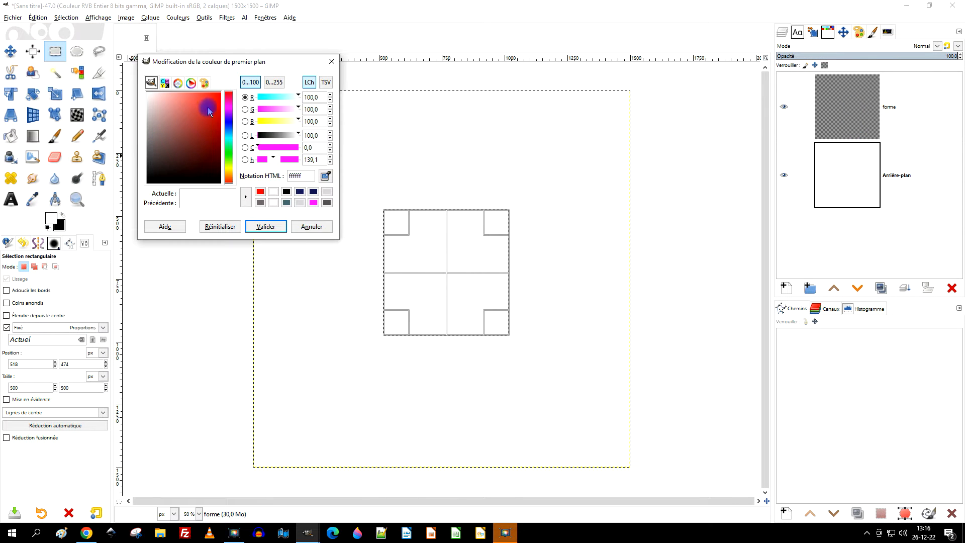
drag(210, 111, 223, 91)
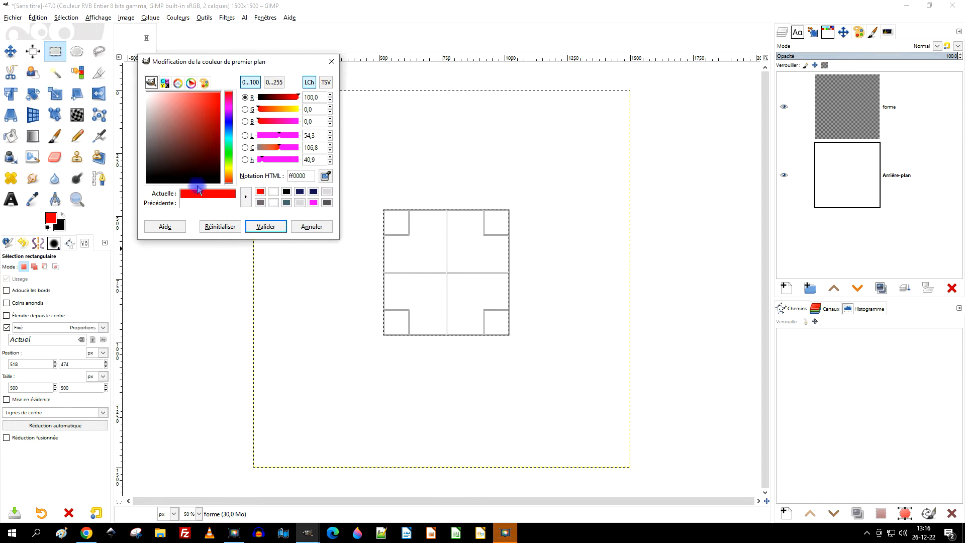
drag(199, 198, 472, 248)
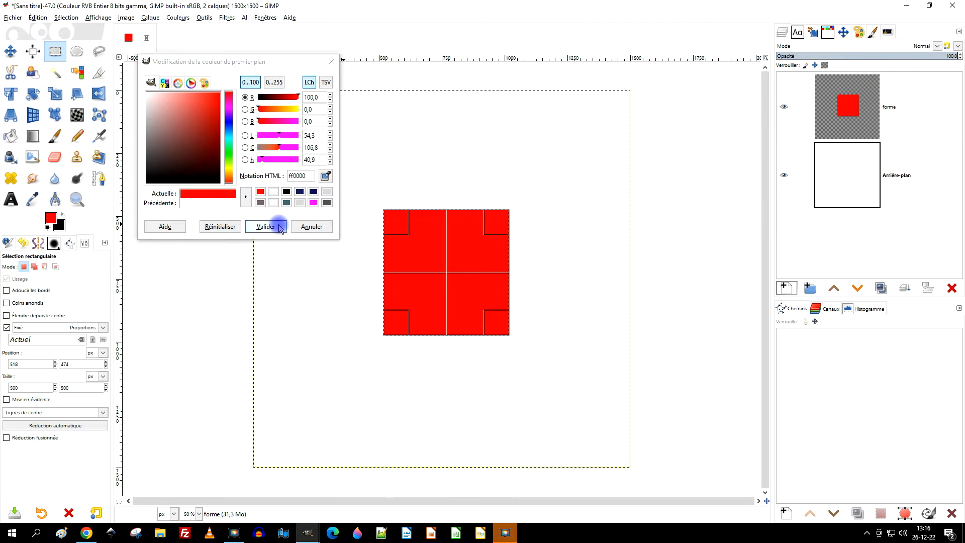
click(309, 226)
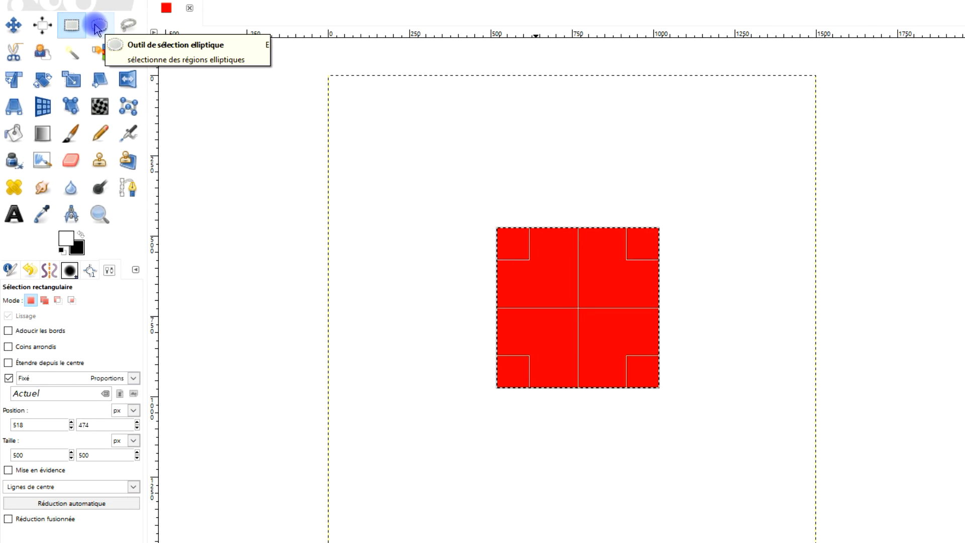
With Ellipse Select in add mode, draw a 1:1 circle about 503 × 504 px spanning the square's width across its upper edge
click(97, 28)
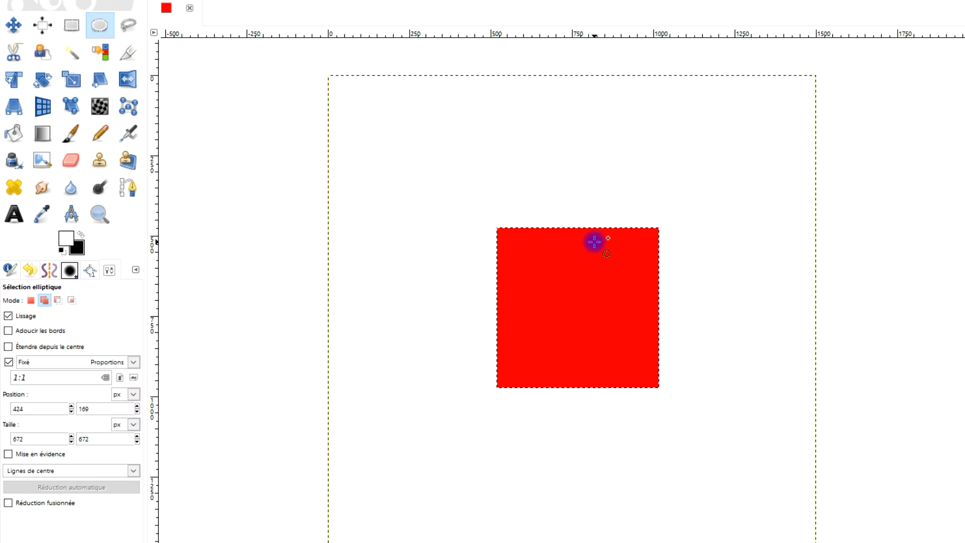
scroll(594, 242, up, 3)
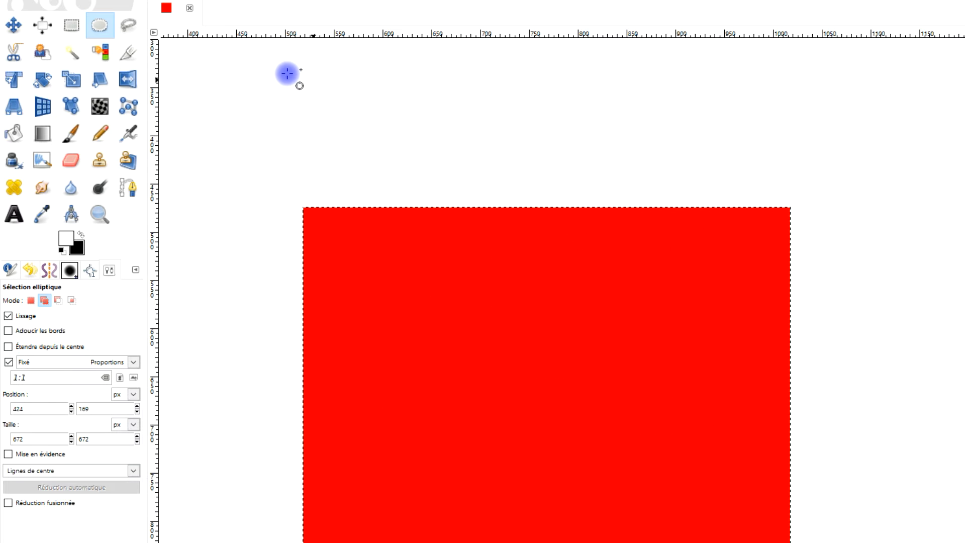
drag(459, 103, 473, 199)
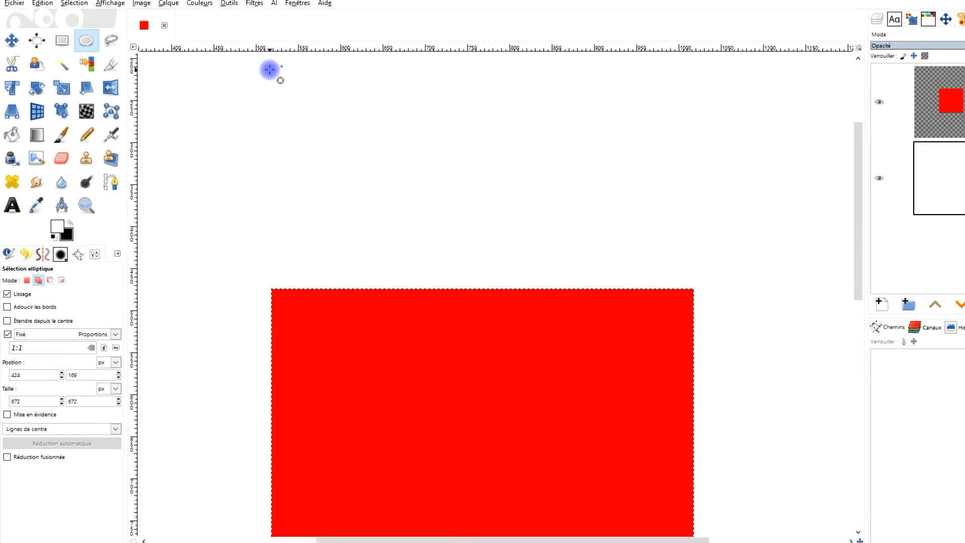
drag(270, 69, 694, 396)
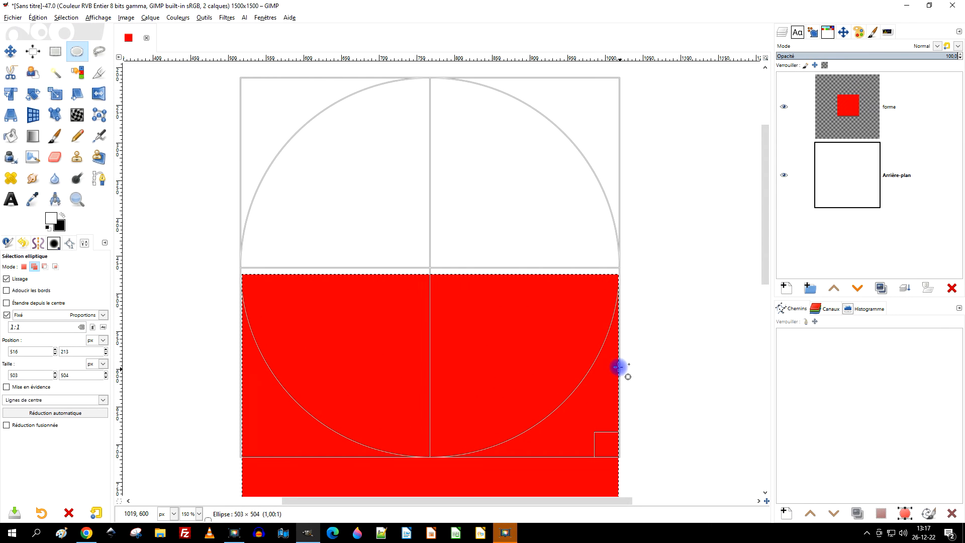
drag(618, 368, 618, 367)
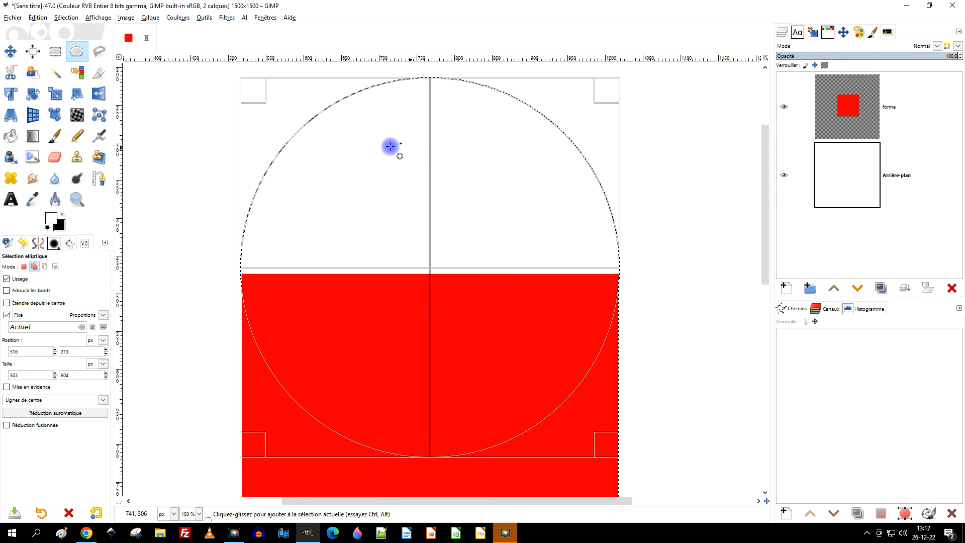
Move the circular selection to position 518, 222 so its horizontal centre line lies on the red square's upper edge
mouse_move(448, 282)
mouse_down()
mouse_move(433, 255)
mouse_move(436, 275)
mouse_up()
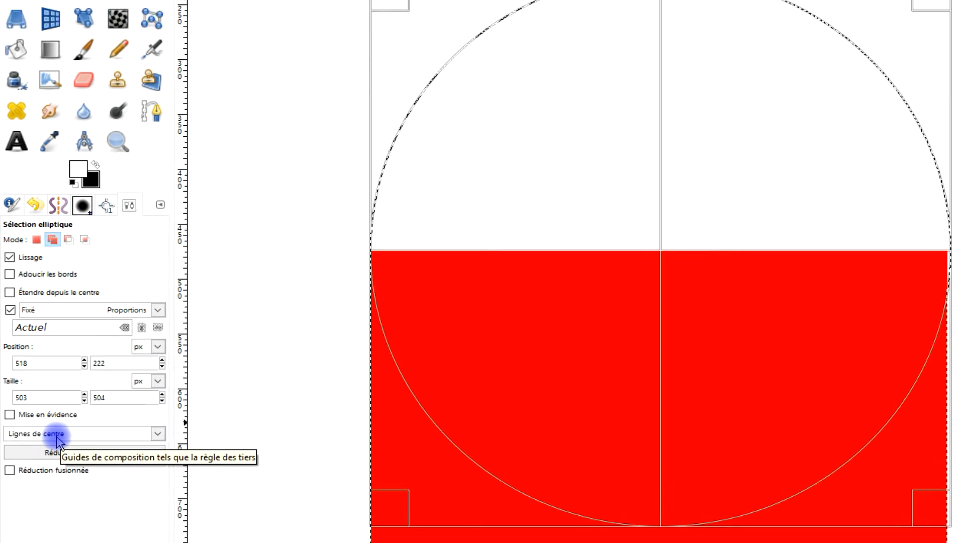
drag(680, 244, 683, 235)
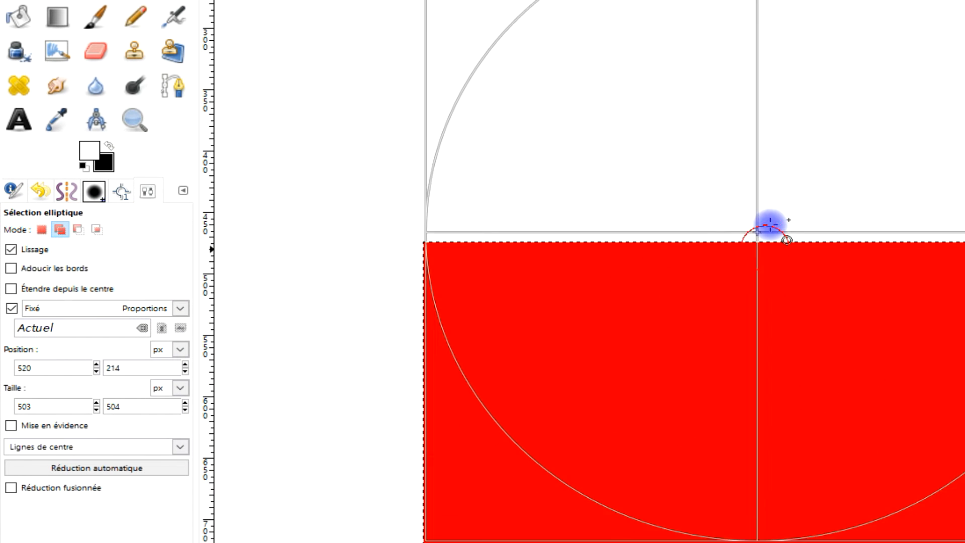
drag(770, 224, 766, 247)
scroll(766, 247, up, 2)
scroll(895, 285, down, 2)
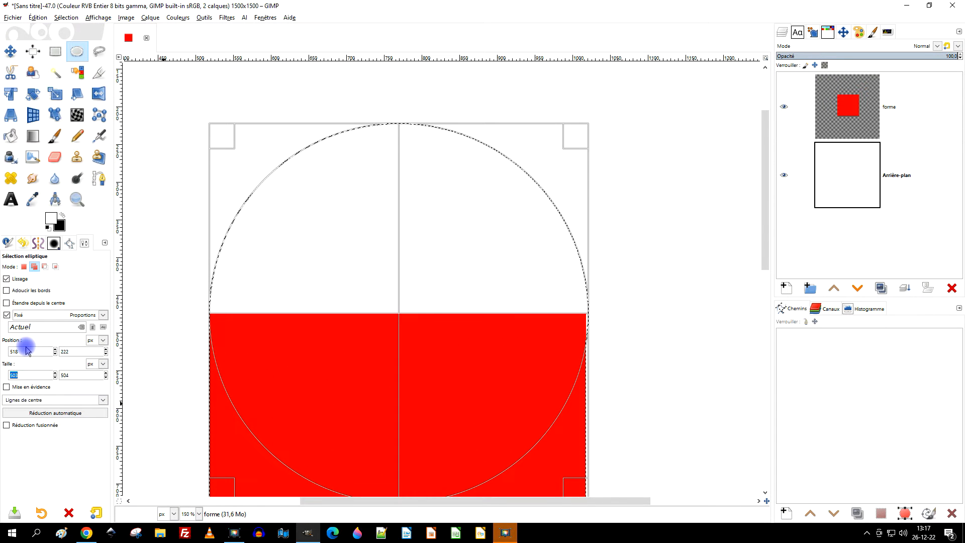
Set the circular selection's size to 500 × 500 px and check its fit at the square's upper right corner
text(5)
key(Tab)
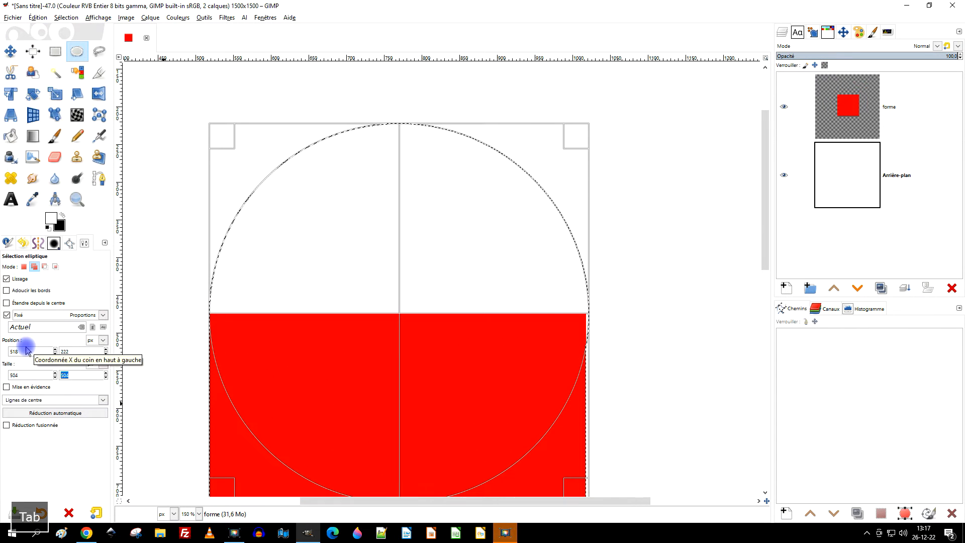
click(106, 379)
click(106, 378)
click(105, 378)
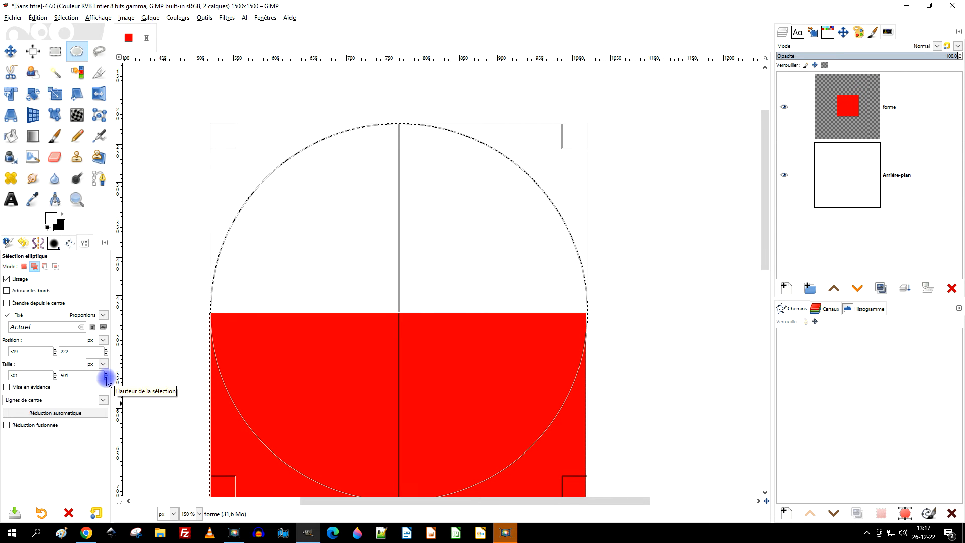
click(106, 378)
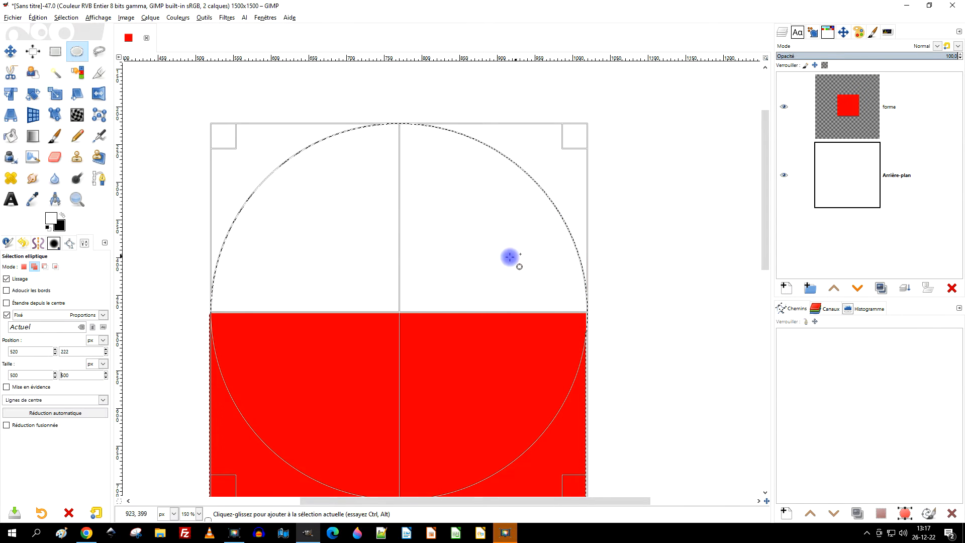
scroll(437, 289, up, 2)
scroll(503, 327, right, 5)
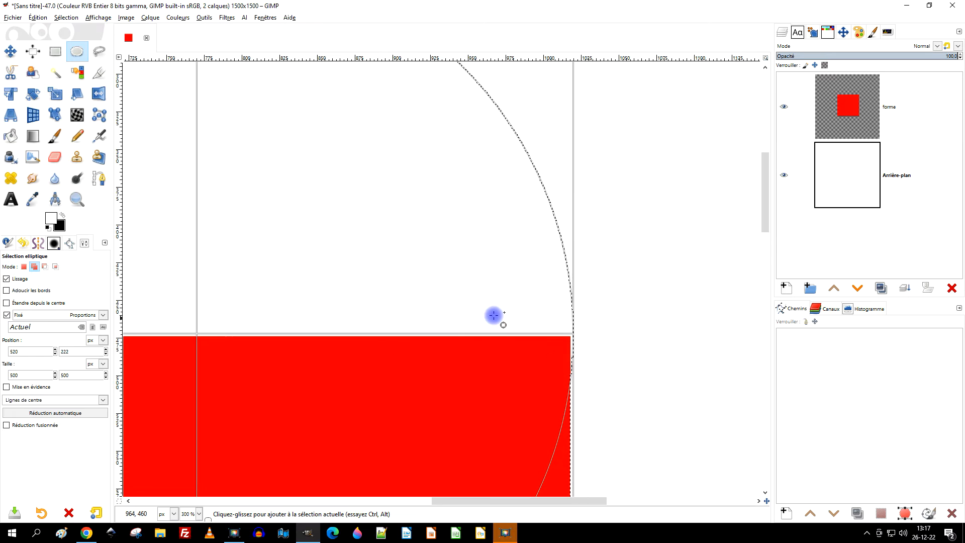
Move the circular selection to position 518, 224, flush with the red square's sides, and commit it into the square selection
drag(200, 324, 196, 326)
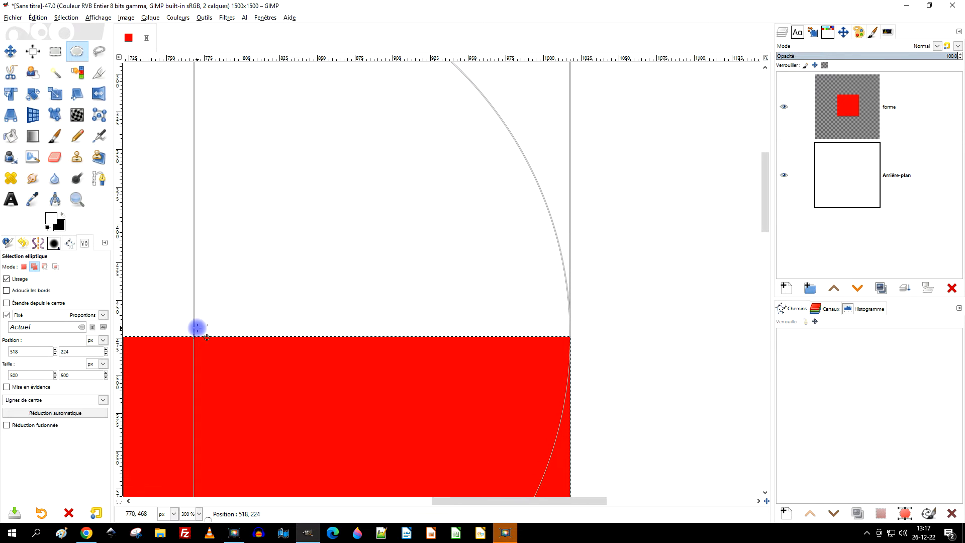
scroll(506, 366, left, 7)
scroll(619, 356, left, 1)
scroll(478, 360, down, 4)
scroll(497, 355, up, 2)
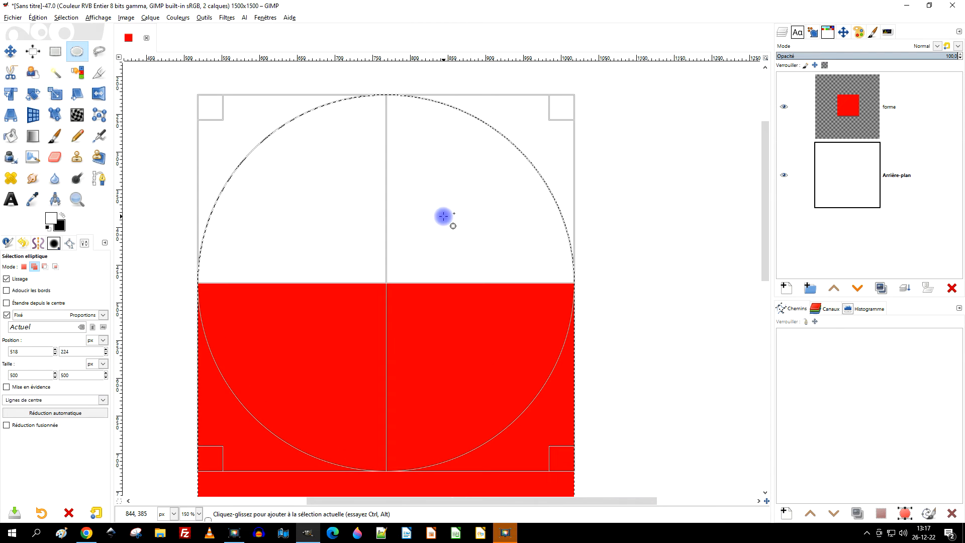
key(Return)
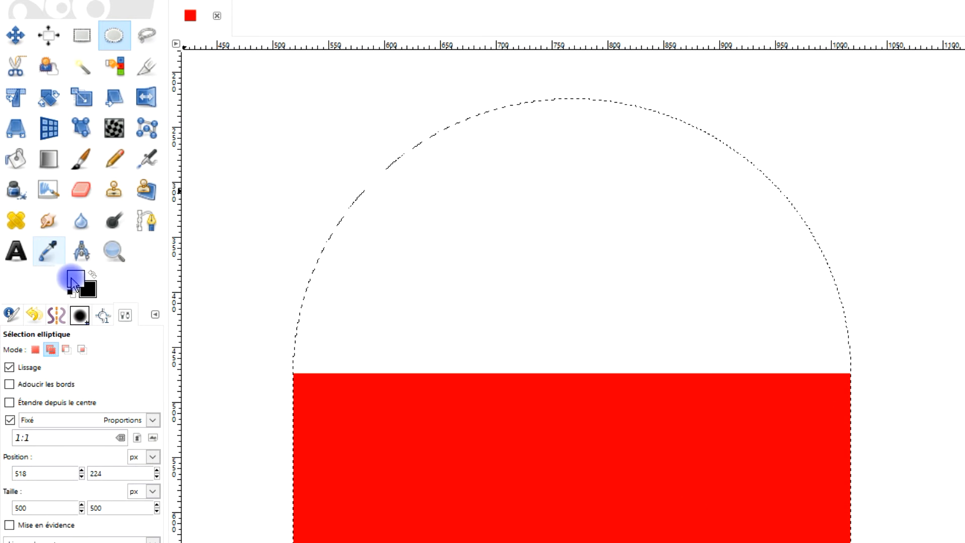
Fill the combined square and circle selection with red ff0000, cancel the foreground colour editor, and deselect everything
click(46, 254)
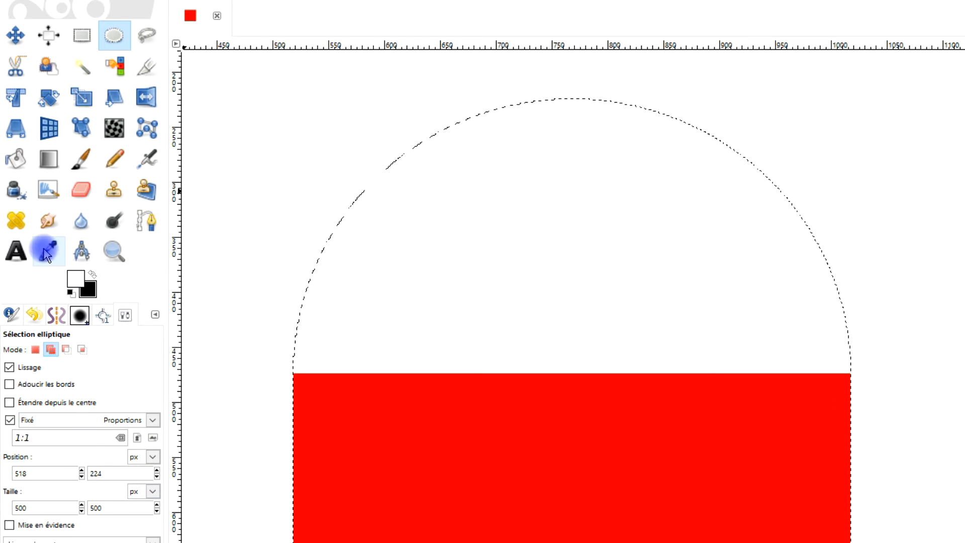
click(76, 281)
click(322, 97)
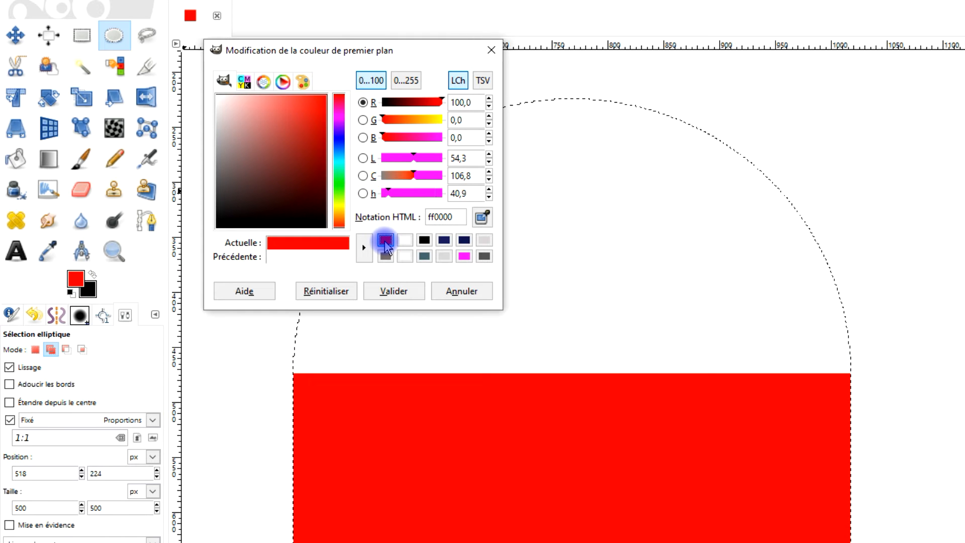
drag(312, 246, 653, 264)
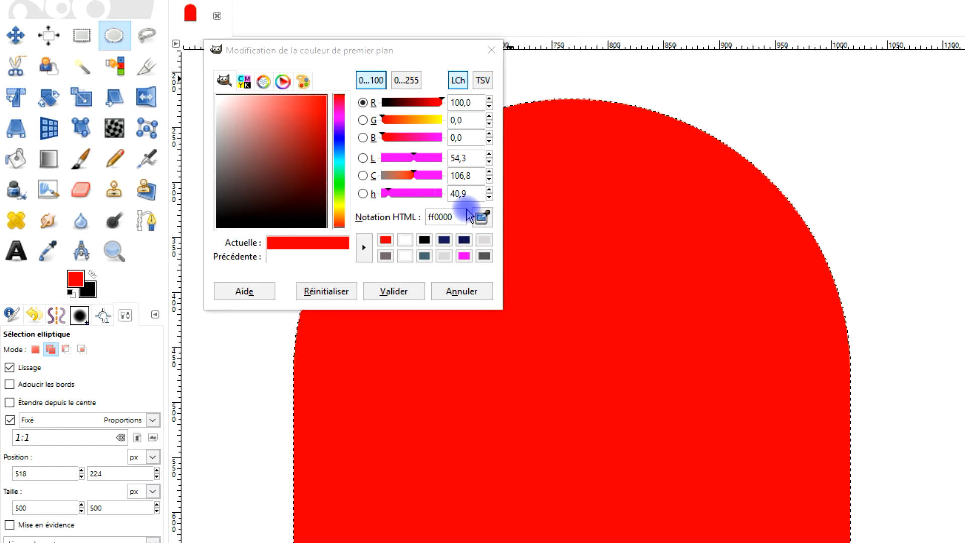
click(461, 291)
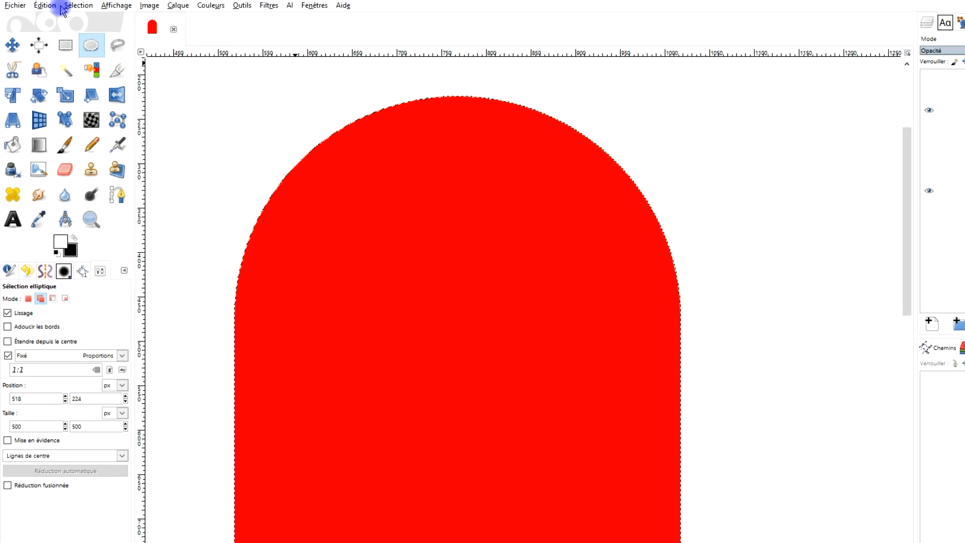
click(79, 4)
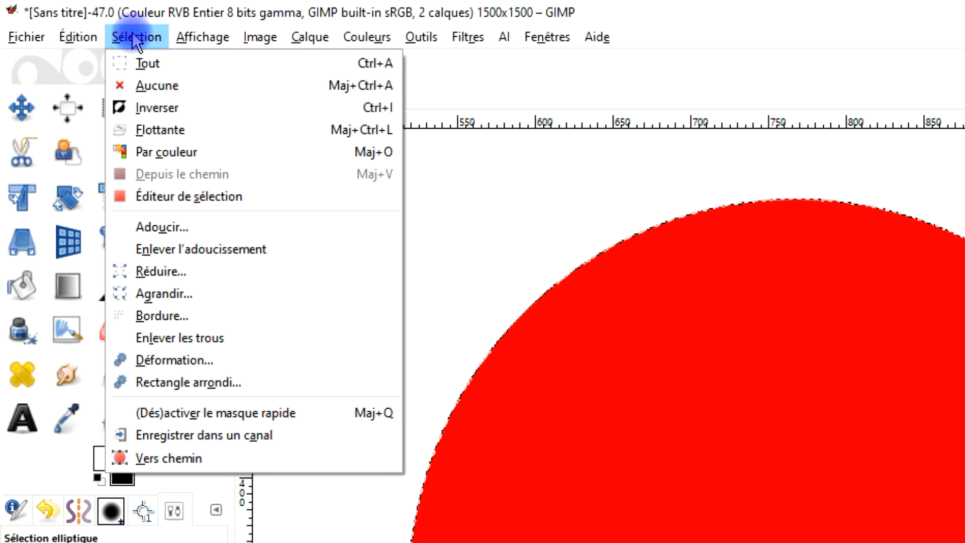
click(183, 86)
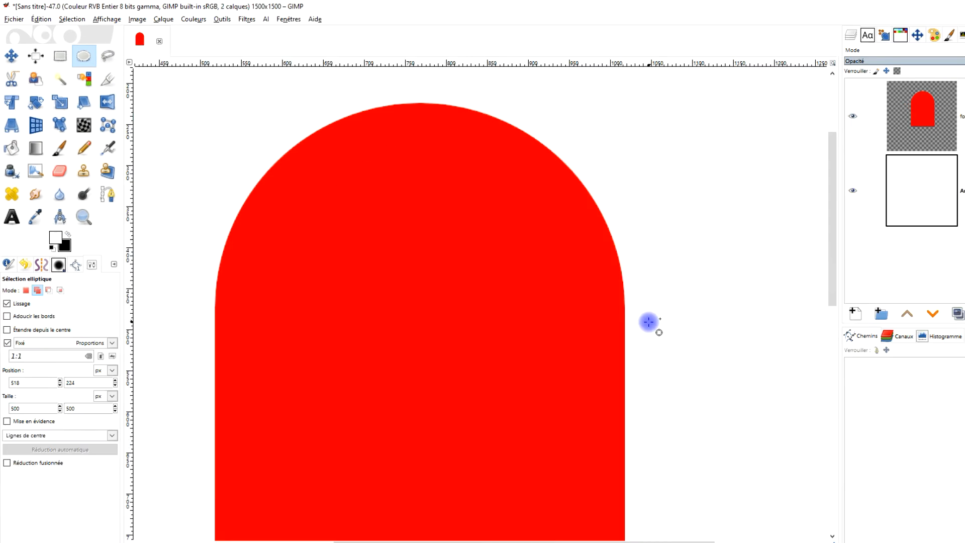
Duplicate the forme layer and rotate the copy by 45° about its centre
click(935, 124)
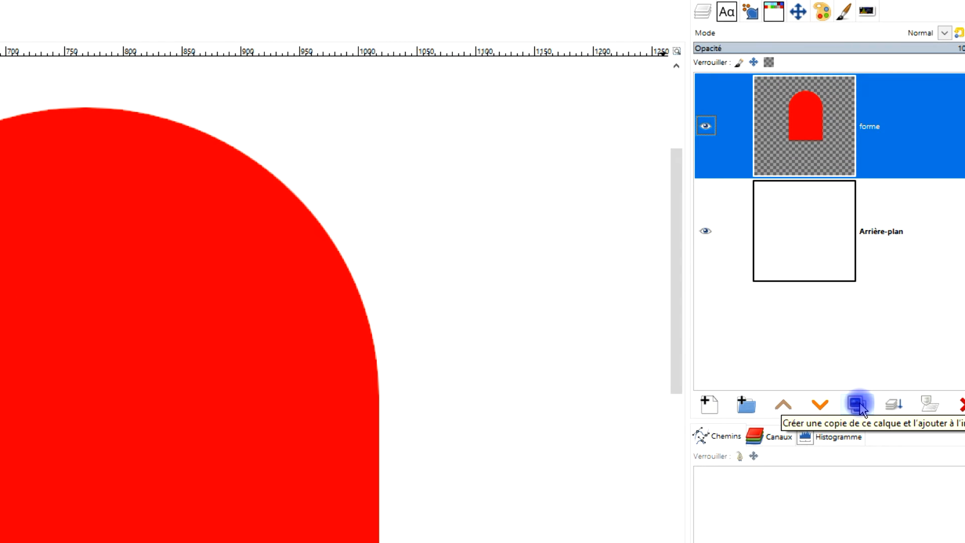
click(859, 404)
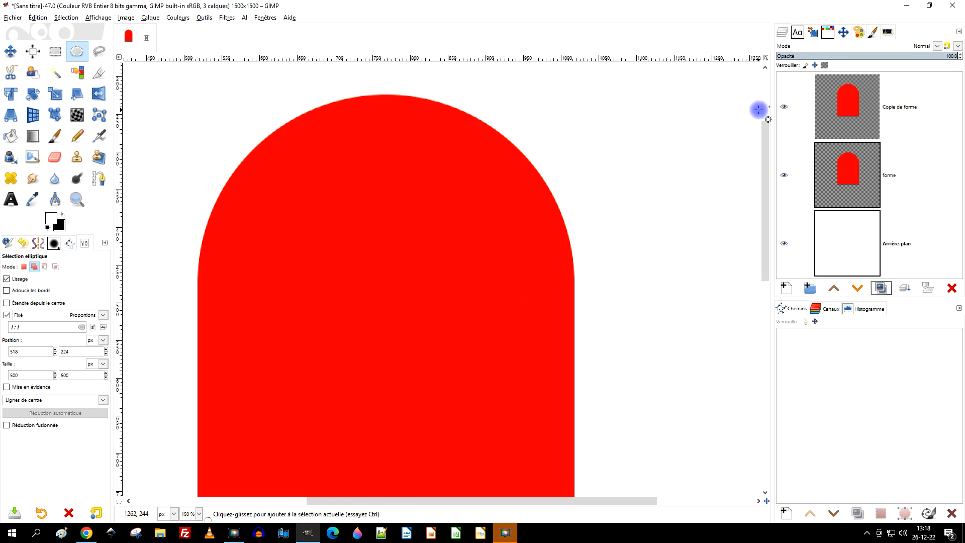
click(848, 112)
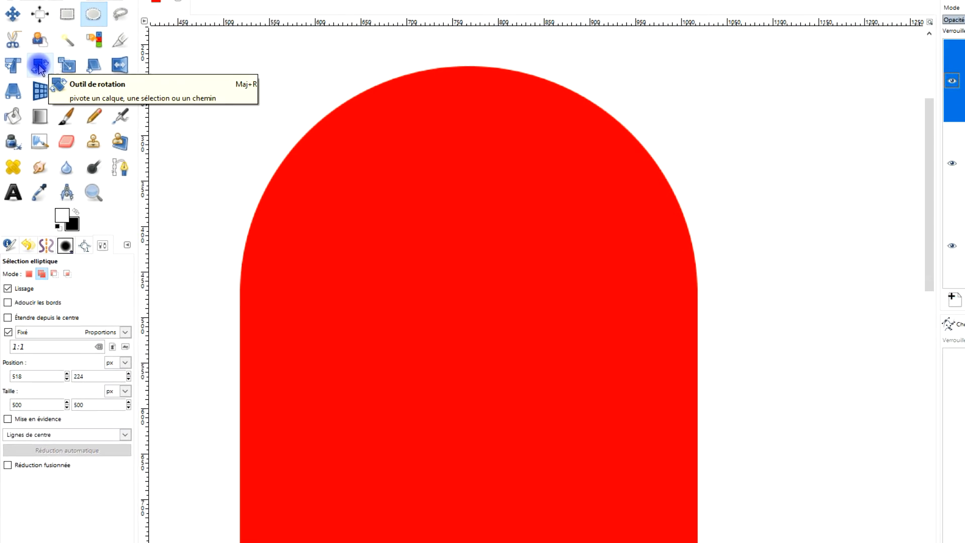
click(40, 67)
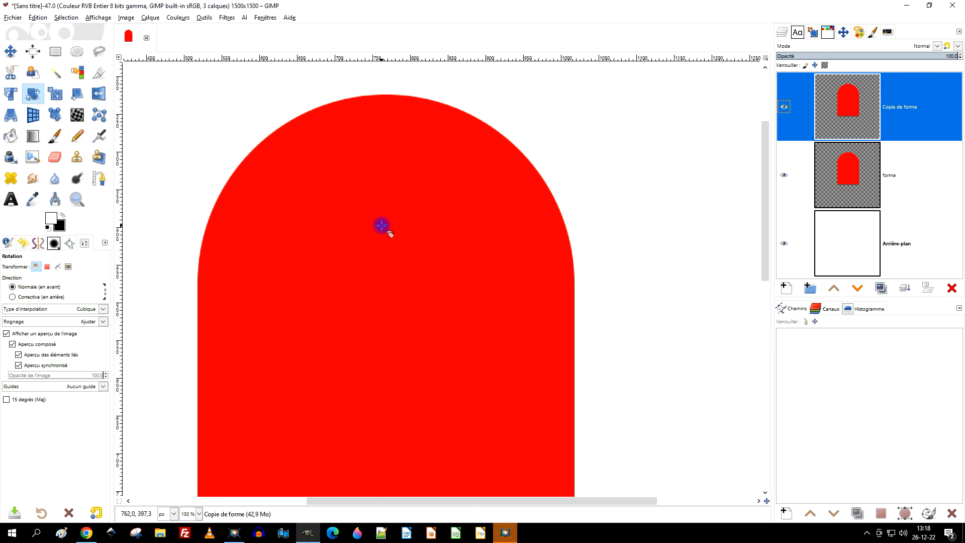
click(382, 226)
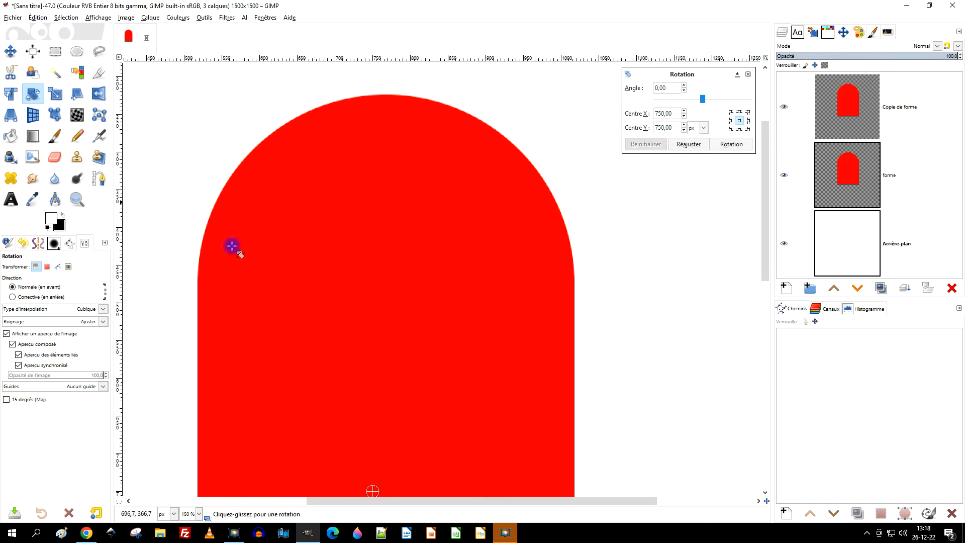
click(668, 88)
text(45)
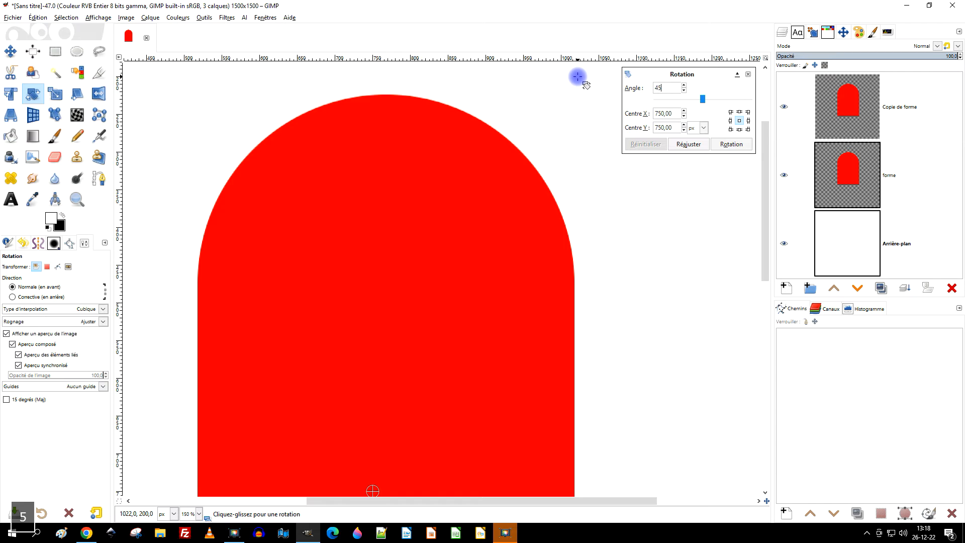
click(734, 144)
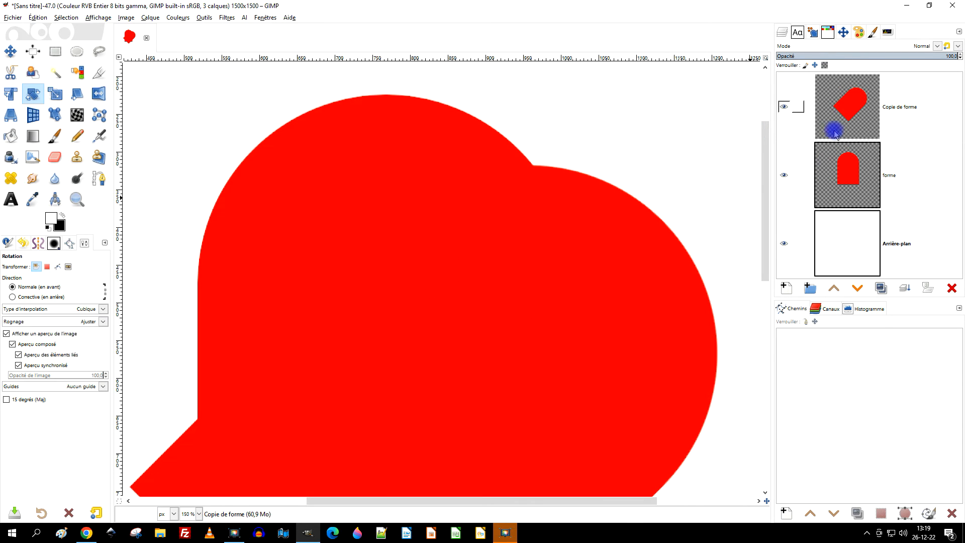
Rotate the original forme layer by -45° about its centre
click(870, 177)
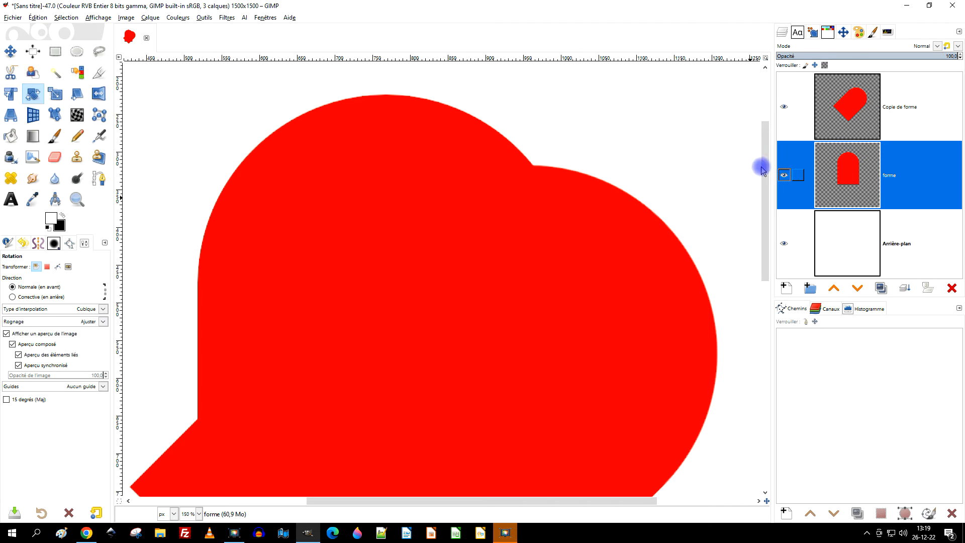
click(384, 176)
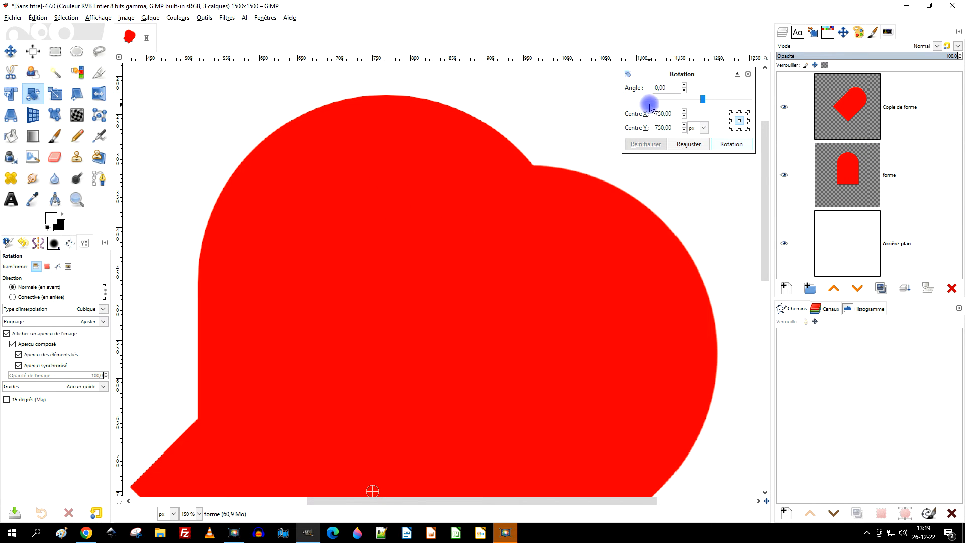
text(-45)
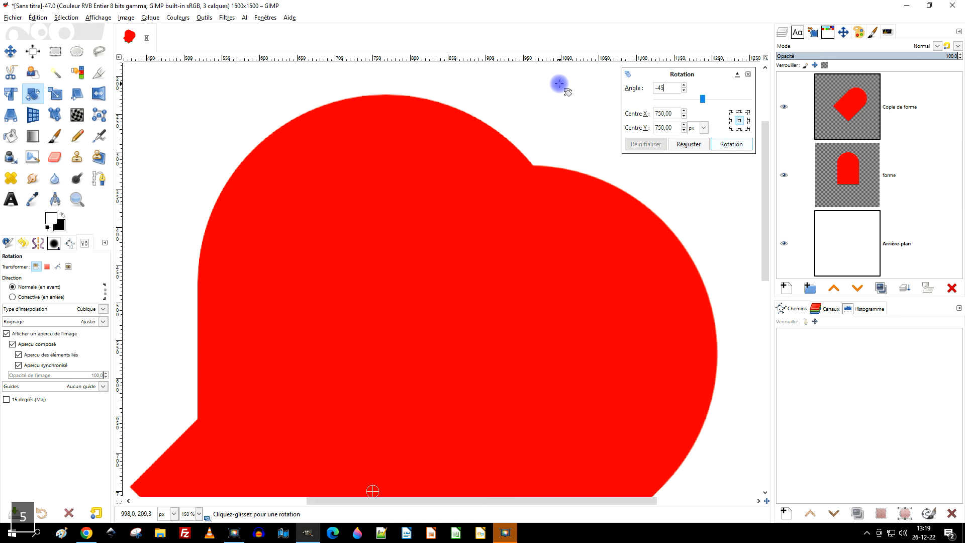
click(730, 145)
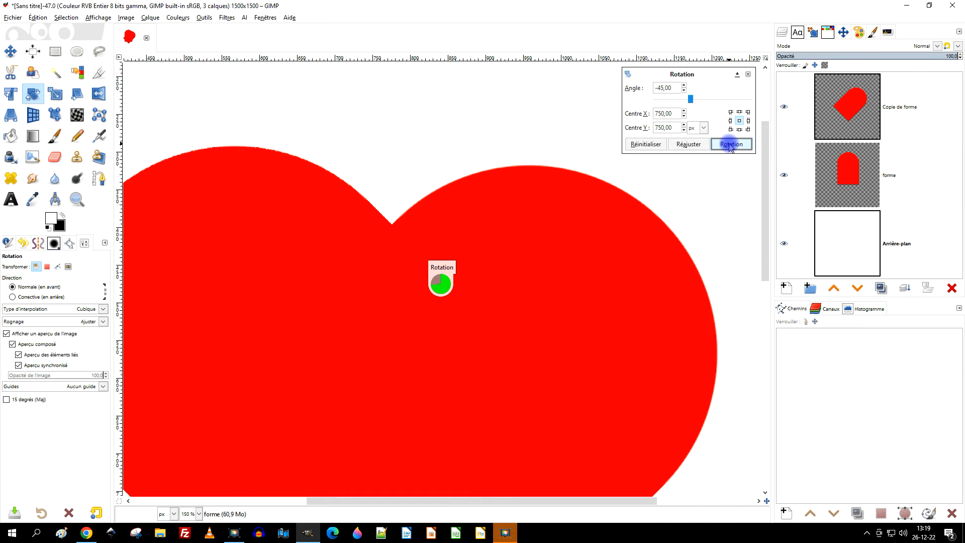
With the Move tool set to pick a layer or guide, shift the Copie de forme layer until both halves' lower tips coincide
scroll(447, 327, down, 4)
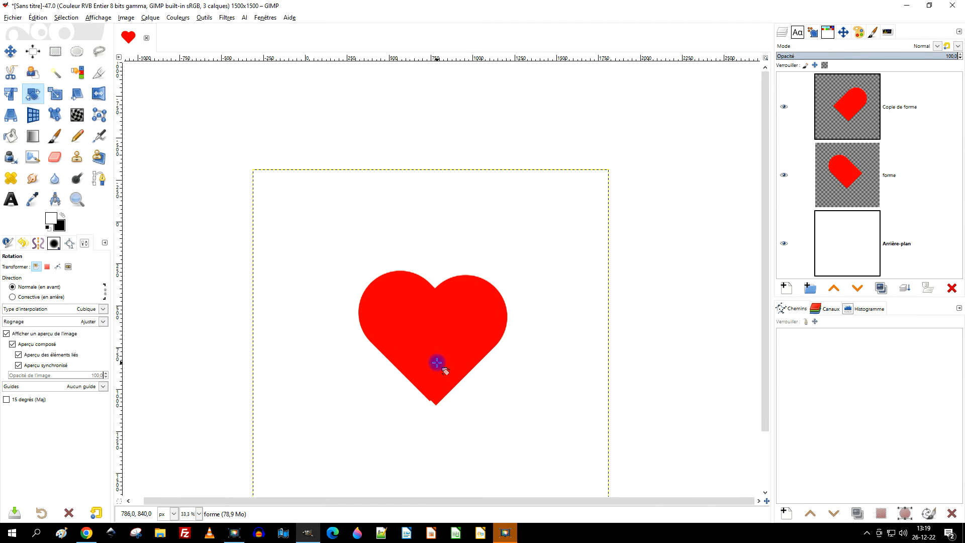
scroll(437, 362, up, 3)
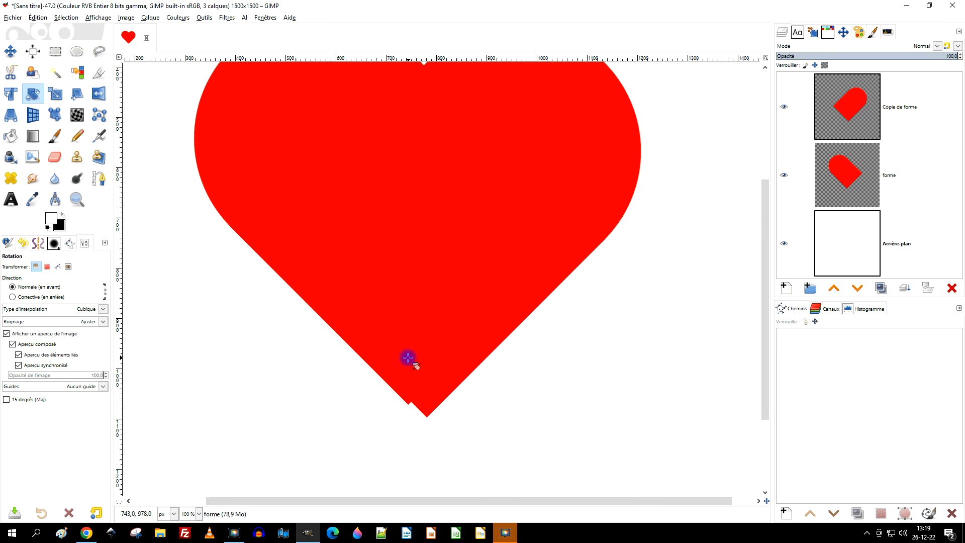
scroll(418, 365, up, 2)
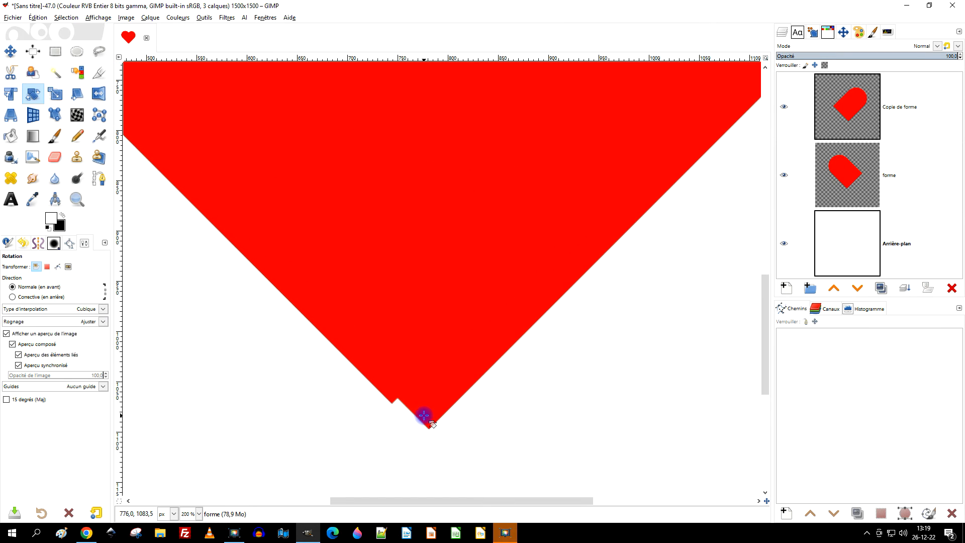
click(13, 52)
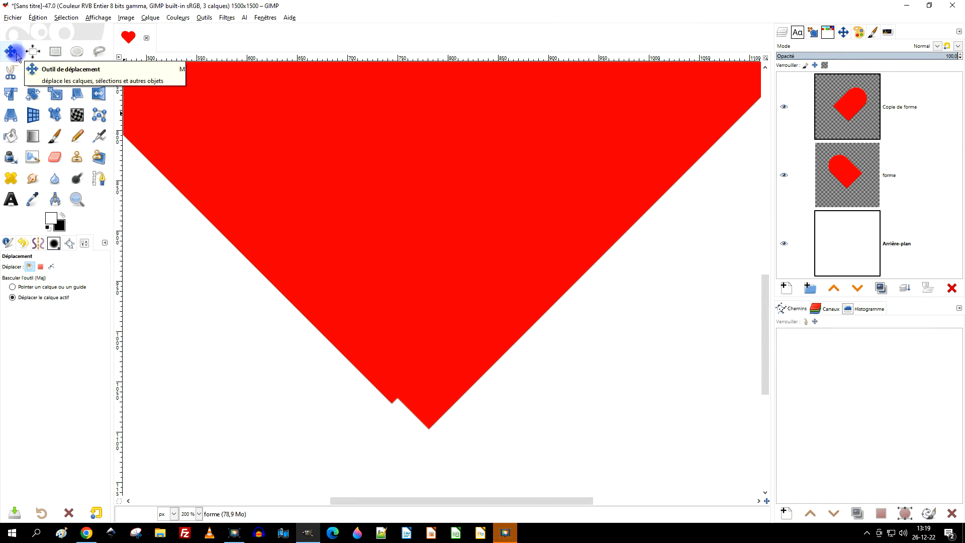
click(846, 112)
click(898, 116)
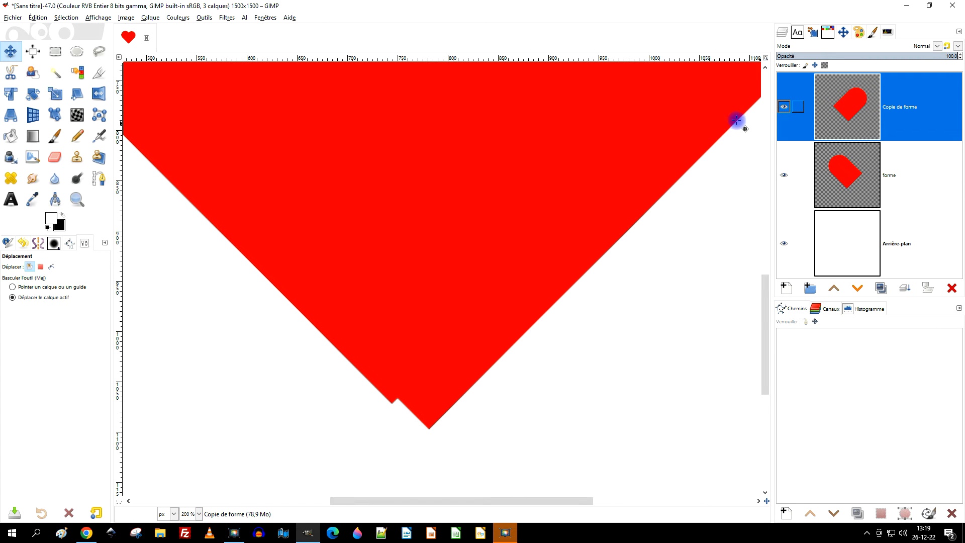
click(51, 287)
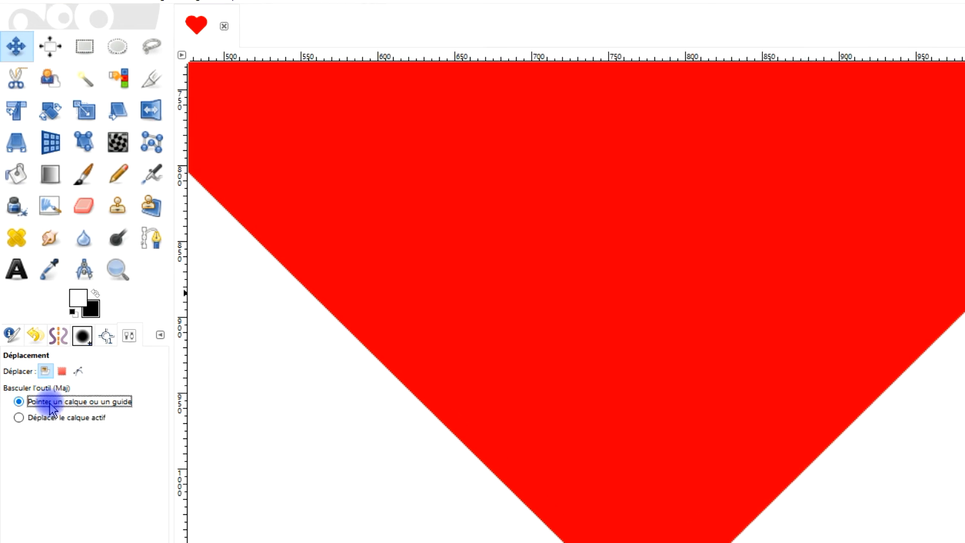
click(18, 38)
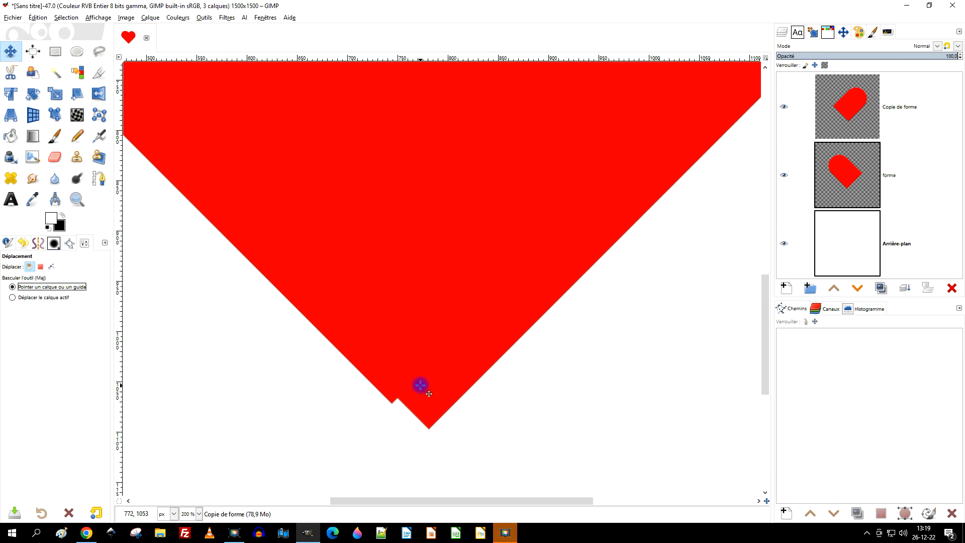
scroll(421, 385, up, 4)
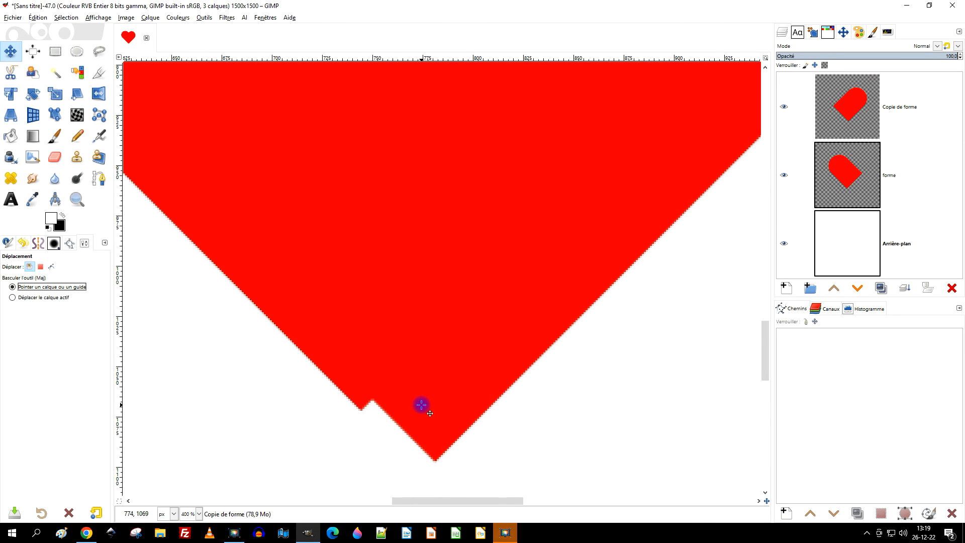
scroll(421, 422, up, 2)
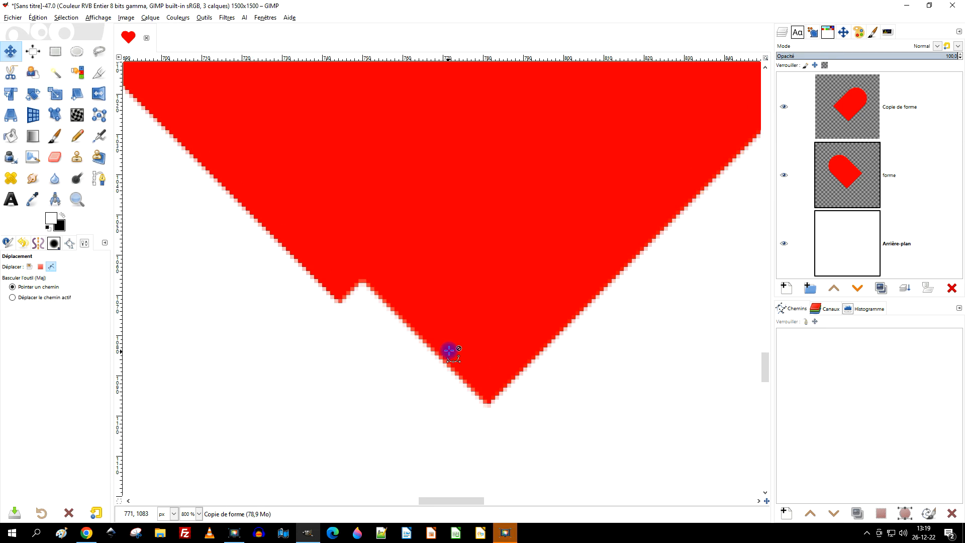
drag(504, 424, 300, 280)
scroll(342, 259, down, 9)
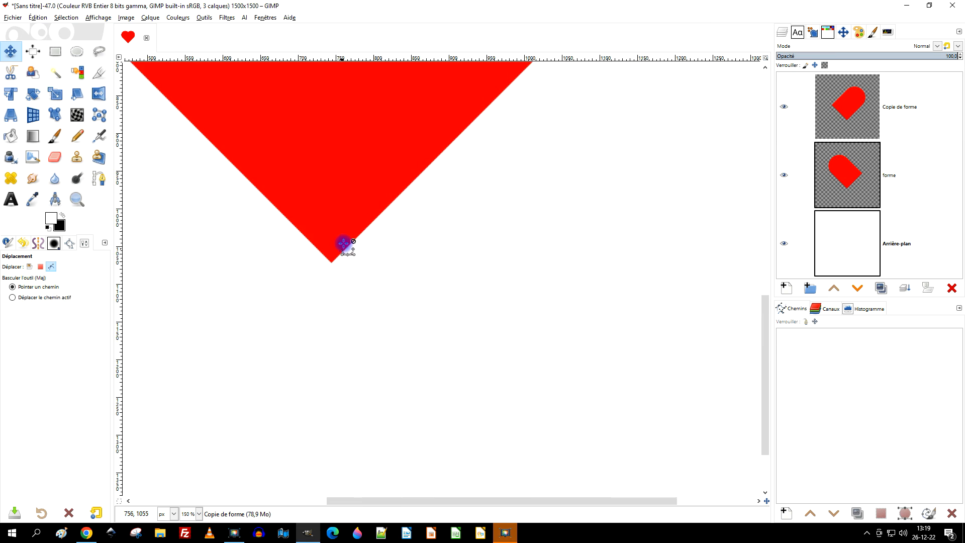
scroll(353, 273, up, 1)
scroll(353, 274, down, 1)
scroll(408, 256, down, 1)
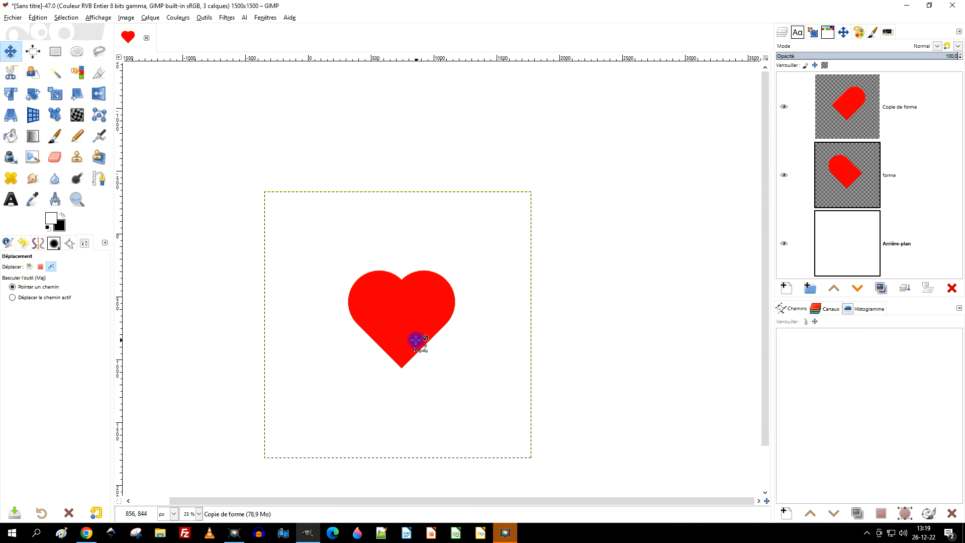
scroll(414, 341, up, 1)
drag(451, 394, 486, 368)
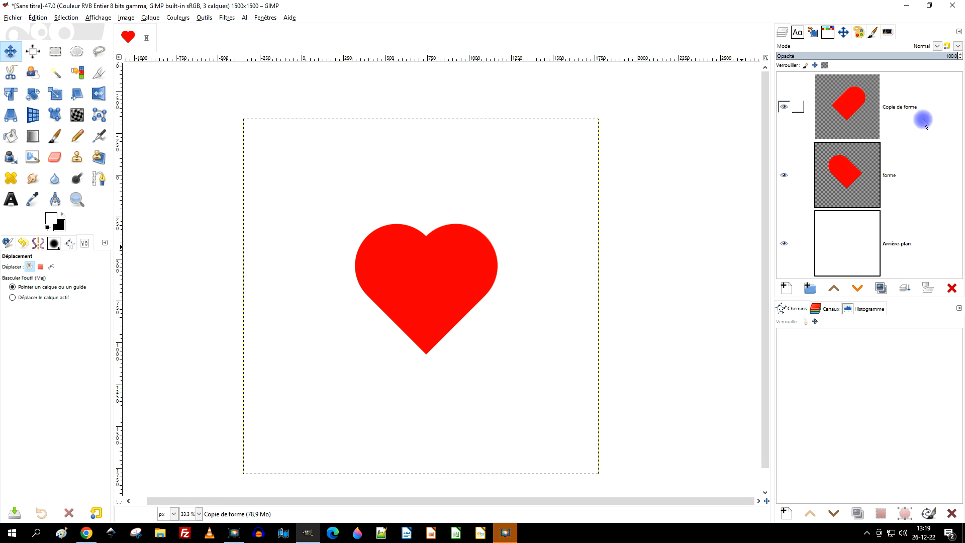
Merge the Copie de forme layer down onto the forme layer
click(854, 112)
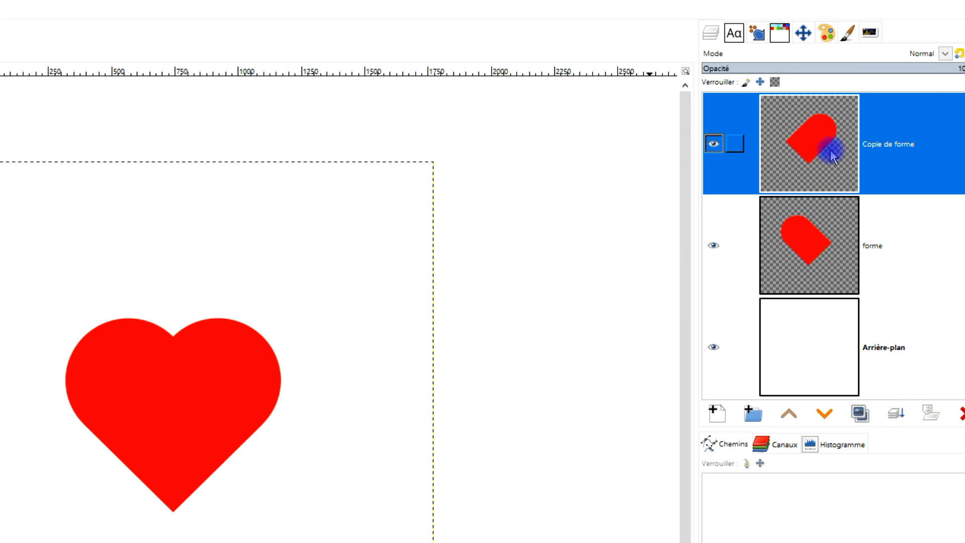
click(900, 414)
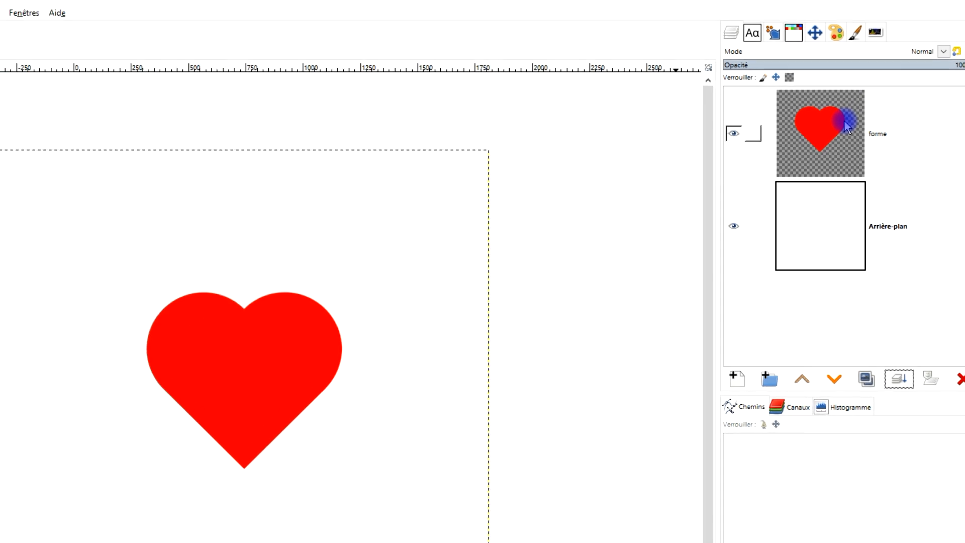
Crop the forme layer to its content so its boundary fits tightly around the heart
click(149, 18)
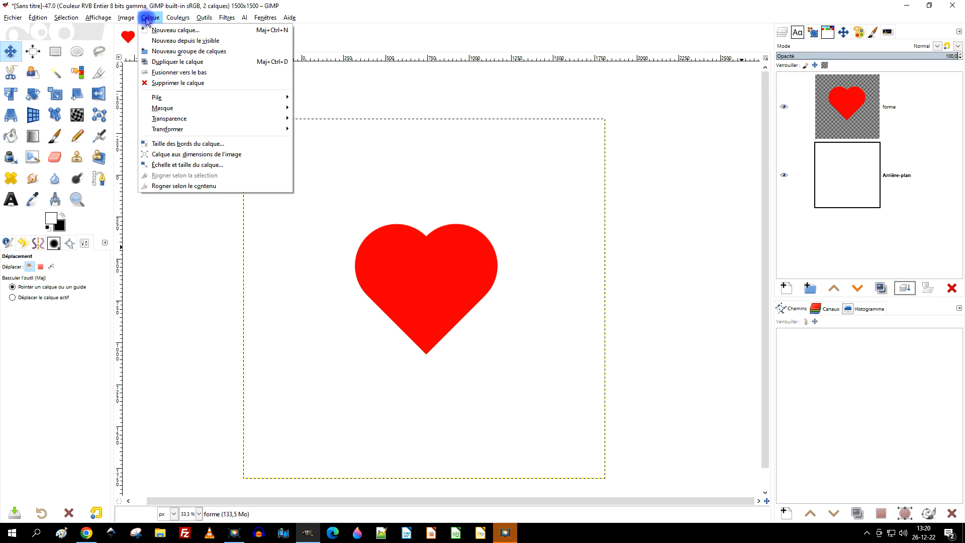
click(195, 187)
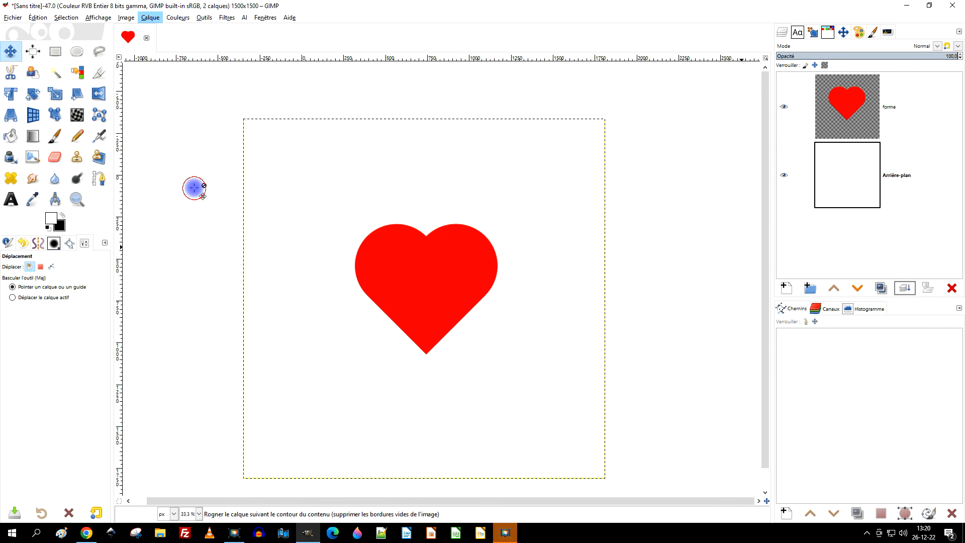
scroll(409, 296, up, 2)
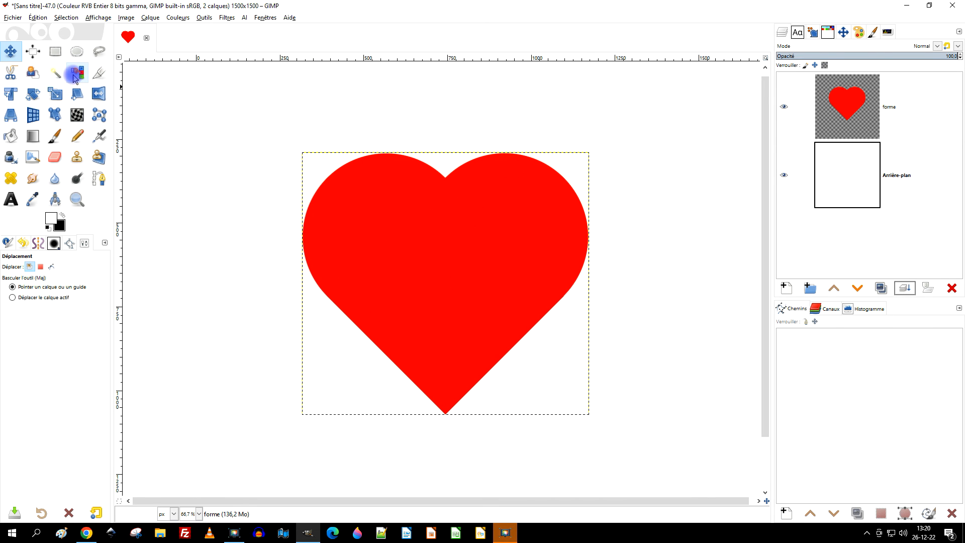
Centre the forme layer horizontally and vertically relative to the image with the Align tool
click(35, 53)
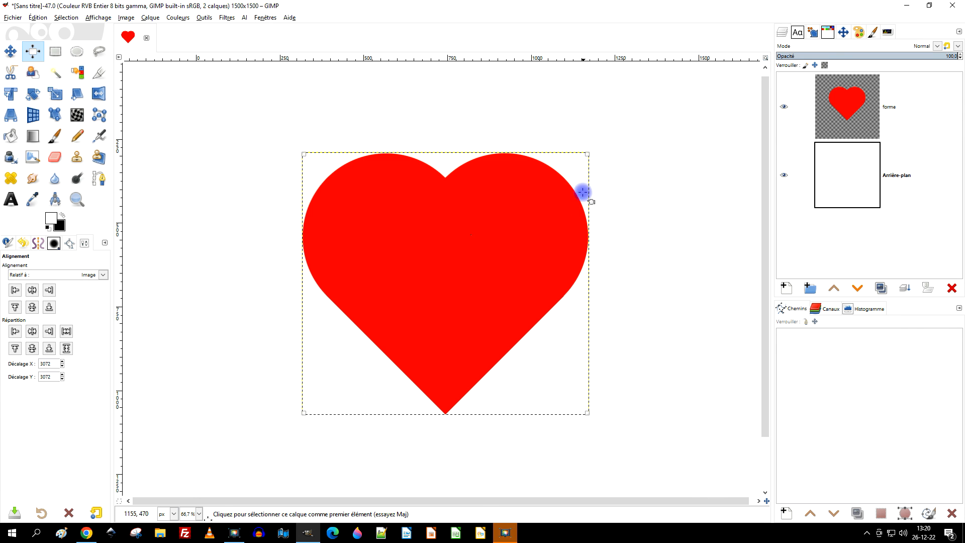
click(32, 290)
click(32, 307)
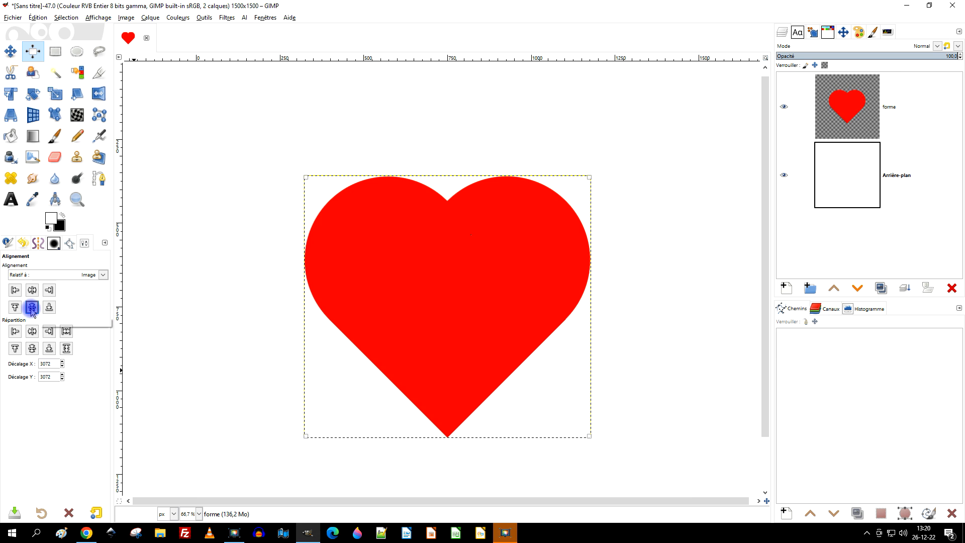
Expand the forme layer to the image dimensions, then switch from the Align tool to Rectangle Select
scroll(518, 295, down, 1)
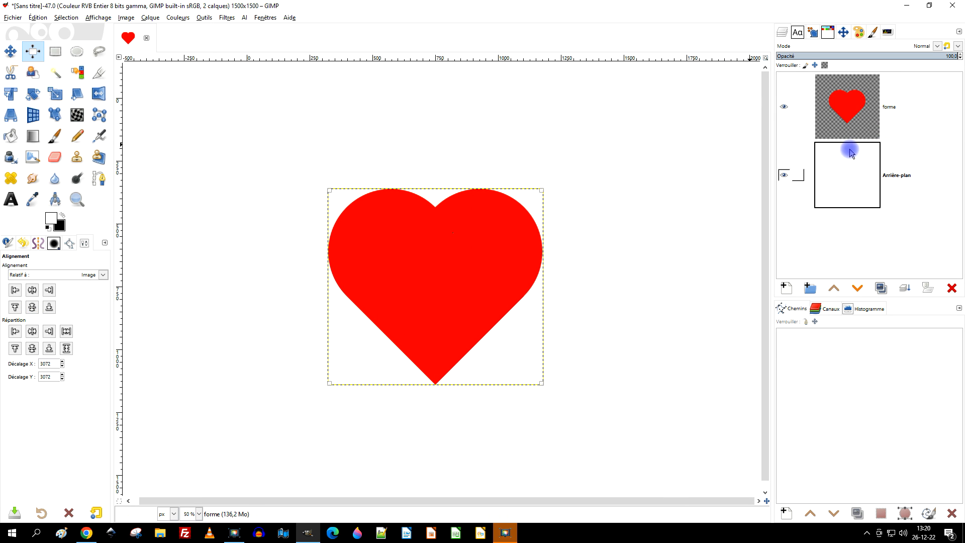
right_click(857, 96)
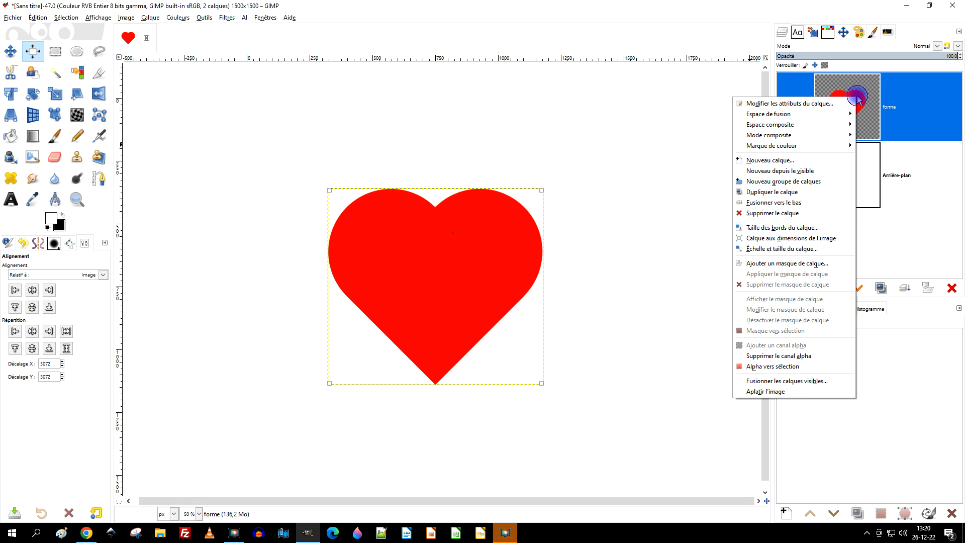
click(830, 242)
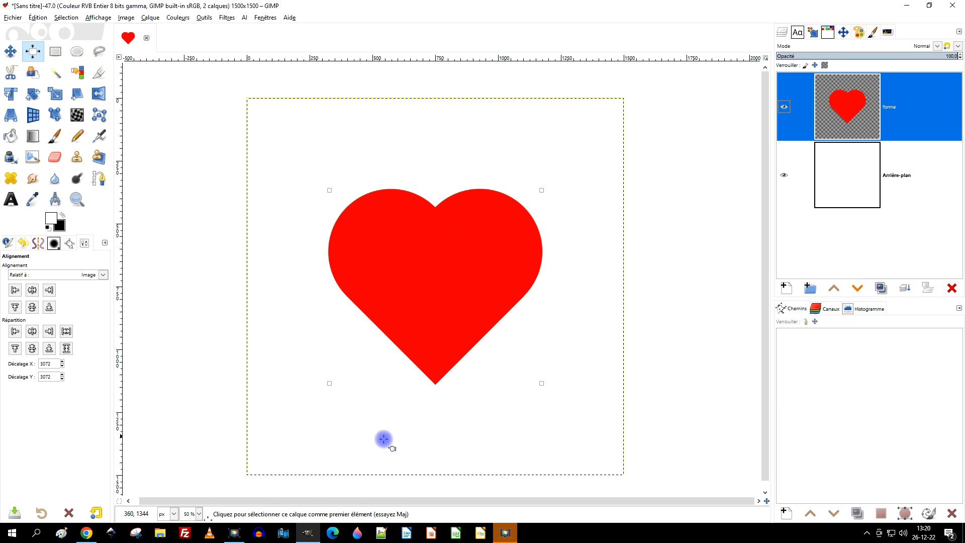
click(57, 56)
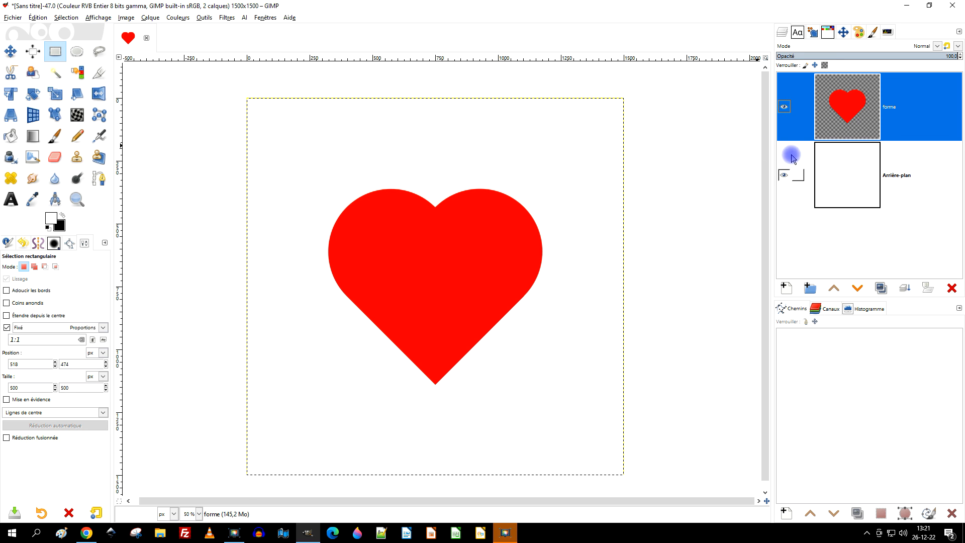
Fill the Arrière-plan layer with the black background colour
click(834, 171)
drag(60, 225, 418, 143)
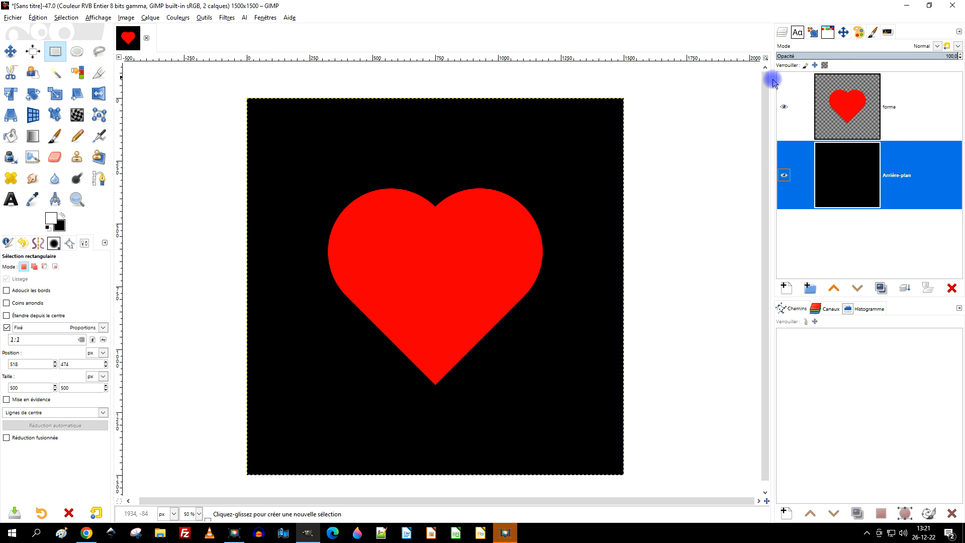